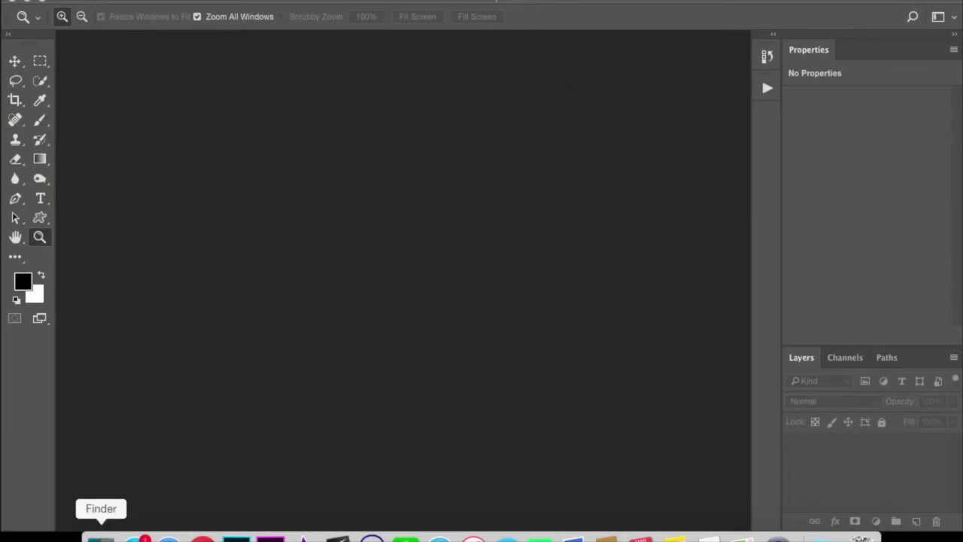
# Open IMG_0071.JPG in Photoshop by dragging it from Finder onto the canvas.
pyautogui.click(101, 539)
pyautogui.moveTo(237, 161)
pyautogui.mouseDown()
pyautogui.moveTo(299, 74)
pyautogui.moveTo(671, 295)
pyautogui.mouseUp()
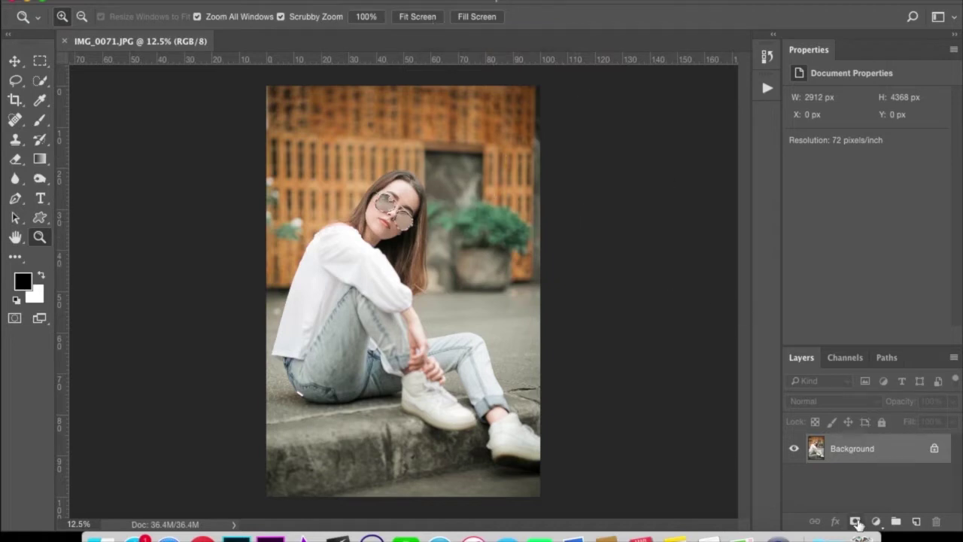
pyautogui.click(875, 521)
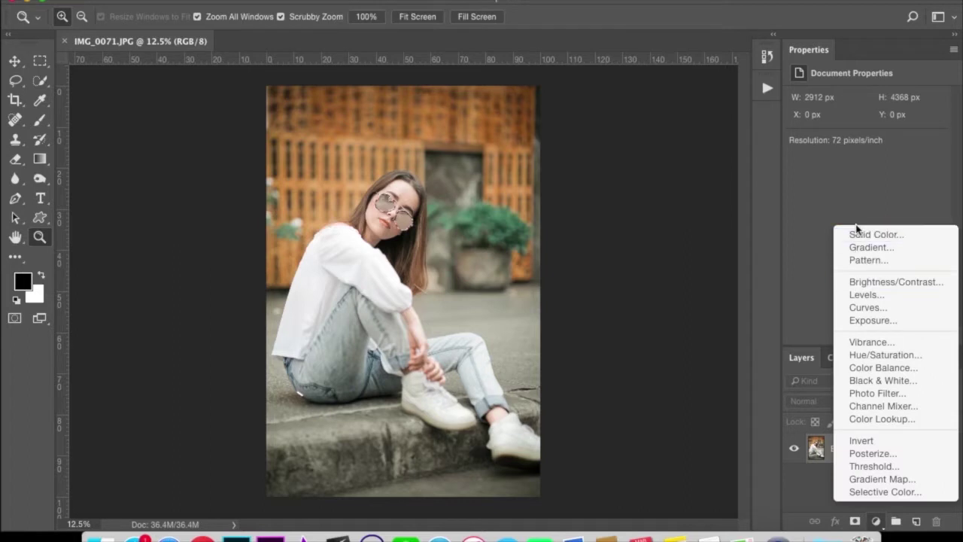
# Add a Color Balance layer with midtones Cyan/Red +7 and Yellow/Blue -5, then select Shadows.
pyautogui.click(876, 368)
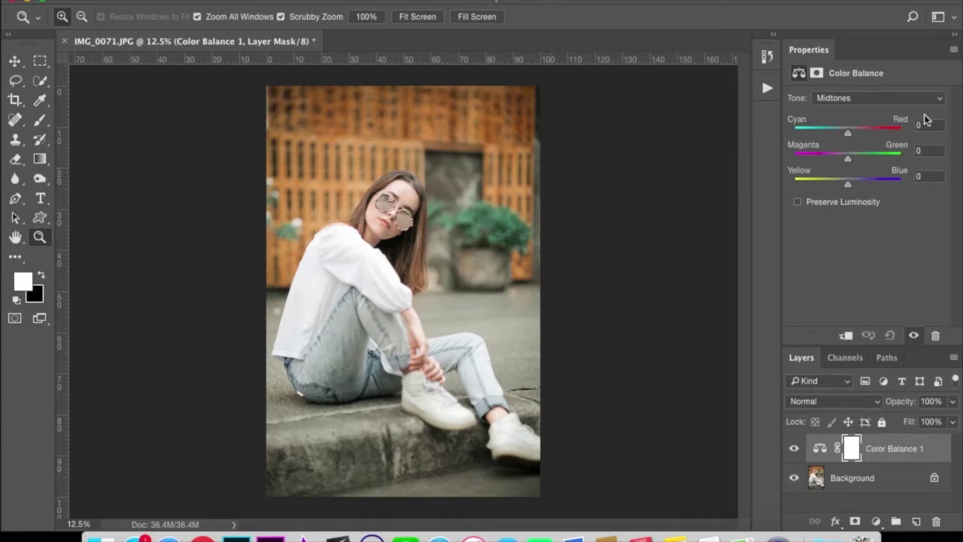
pyautogui.moveTo(848, 134); pyautogui.dragTo(850, 135)
pyautogui.click(939, 127)
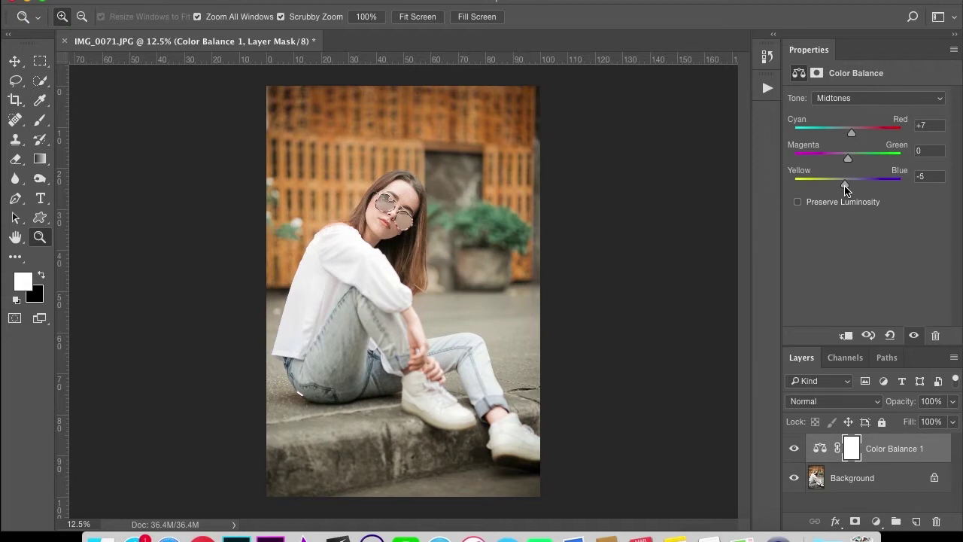
pyautogui.click(795, 449)
pyautogui.click(795, 450)
pyautogui.click(850, 99)
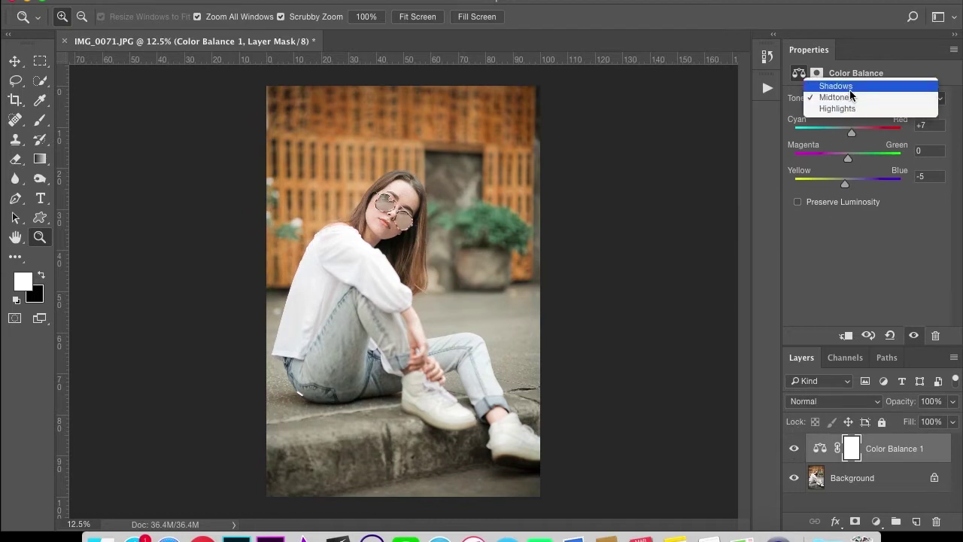
pyautogui.click(850, 85)
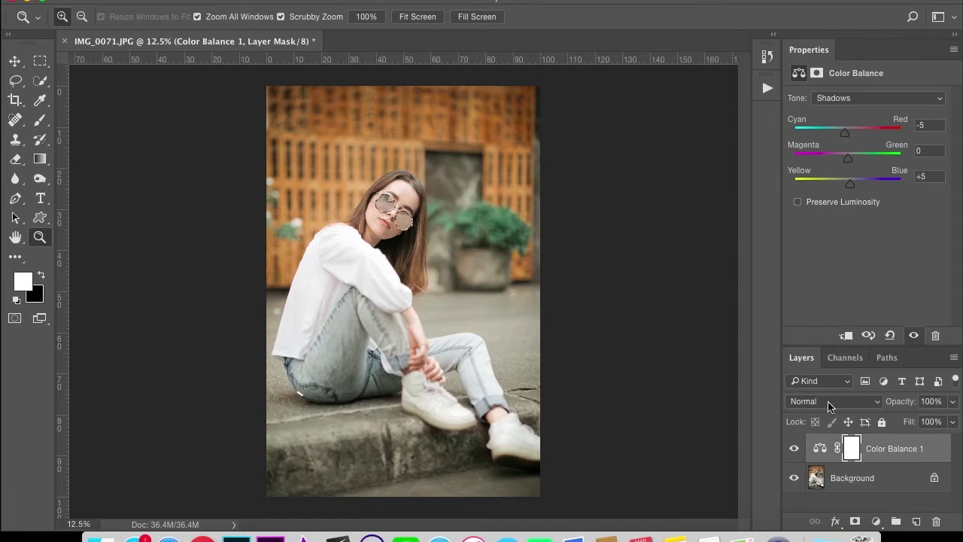
# Compare the Shadows-adjusted Color Balance 1 on and off, then add a Hue/Saturation layer.
pyautogui.click(795, 449)
pyautogui.click(795, 449)
pyautogui.click(794, 449)
pyautogui.click(794, 450)
pyautogui.click(792, 450)
pyautogui.click(792, 450)
pyautogui.click(792, 450)
pyautogui.click(793, 450)
pyautogui.click(792, 450)
pyautogui.click(792, 450)
pyautogui.click(875, 522)
pyautogui.click(855, 362)
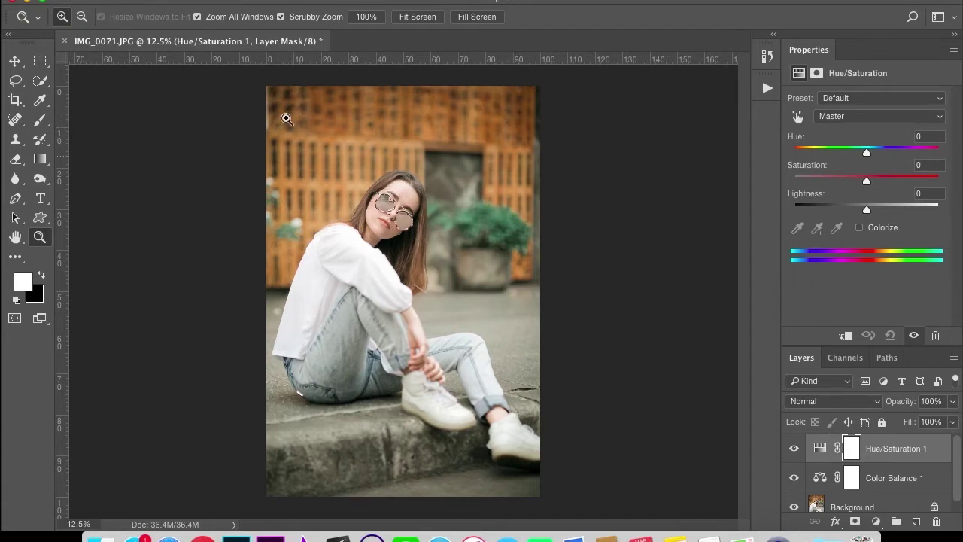
# Darken the Reds range in Hue/Saturation 1 to Lightness -17.
pyautogui.click(855, 118)
pyautogui.click(857, 133)
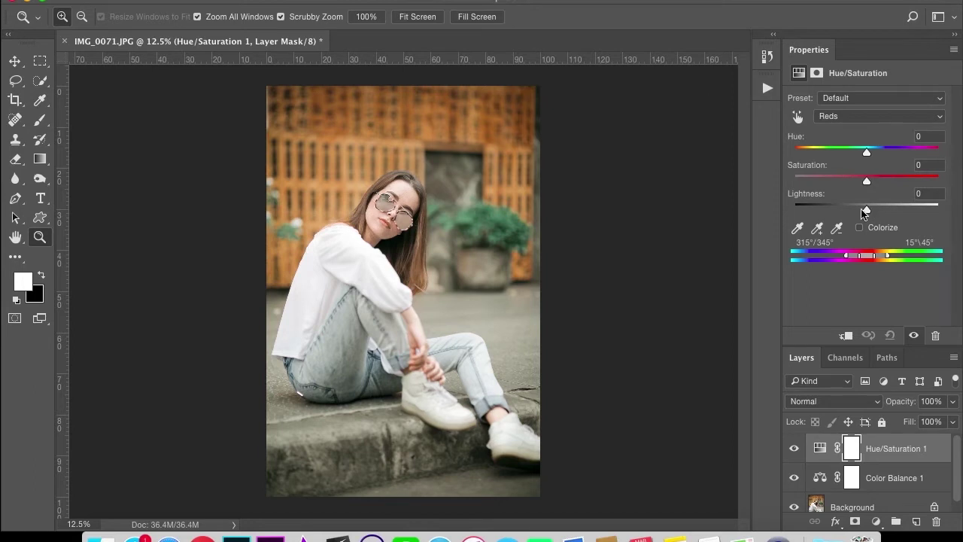
pyautogui.moveTo(868, 211)
pyautogui.mouseDown()
pyautogui.moveTo(877, 210)
pyautogui.moveTo(855, 213)
pyautogui.moveTo(878, 212)
pyautogui.moveTo(854, 211)
pyautogui.moveTo(872, 213)
pyautogui.mouseUp()
pyautogui.moveTo(871, 212); pyautogui.dragTo(859, 210)
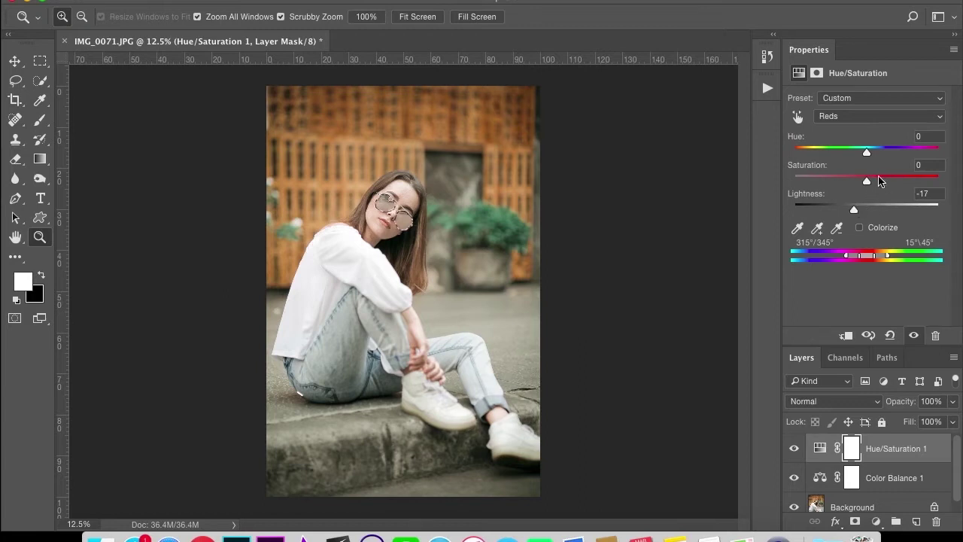
# Brighten the Yellows range to Lightness +15.
pyautogui.click(862, 122)
pyautogui.click(860, 127)
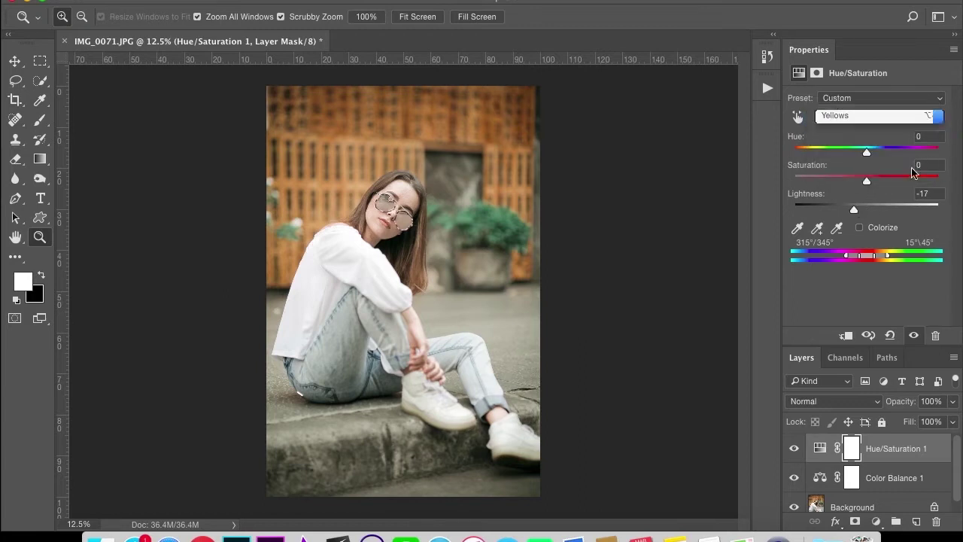
pyautogui.moveTo(868, 212); pyautogui.dragTo(876, 211)
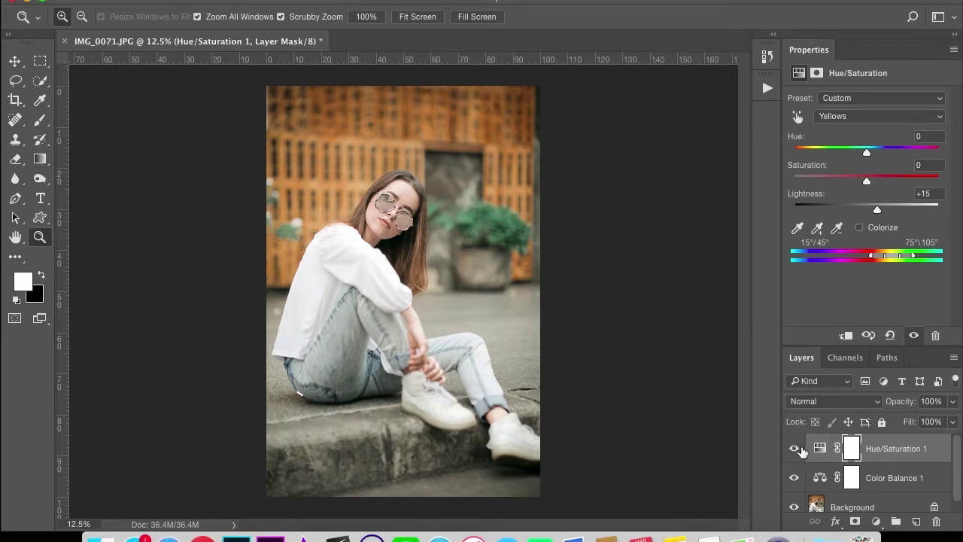
# Toggle Hue/Saturation 1 to compare before and after, leaving it visible.
pyautogui.click(794, 448)
pyautogui.click(794, 449)
pyautogui.click(794, 448)
pyautogui.click(794, 448)
pyautogui.click(795, 448)
pyautogui.click(795, 449)
pyautogui.click(794, 448)
pyautogui.click(797, 453)
pyautogui.click(794, 450)
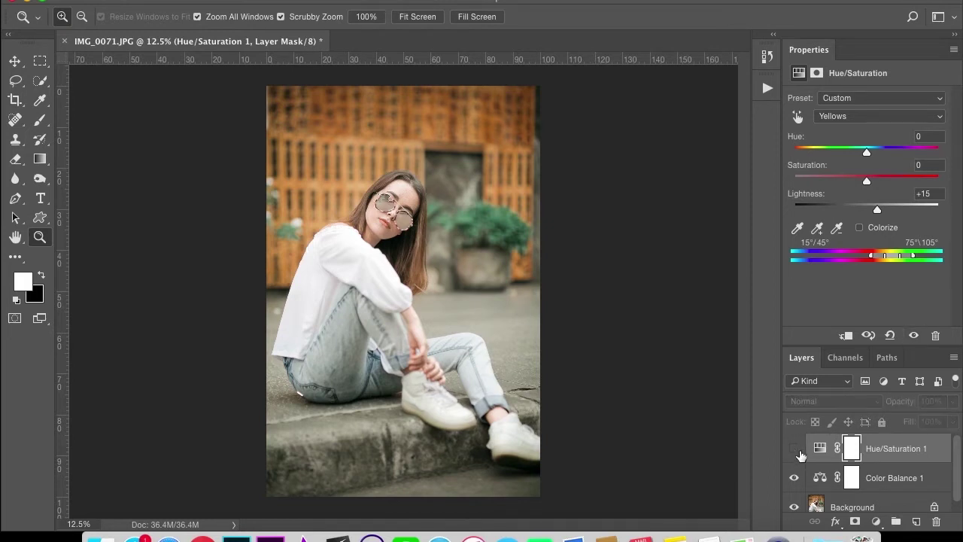
pyautogui.click(796, 450)
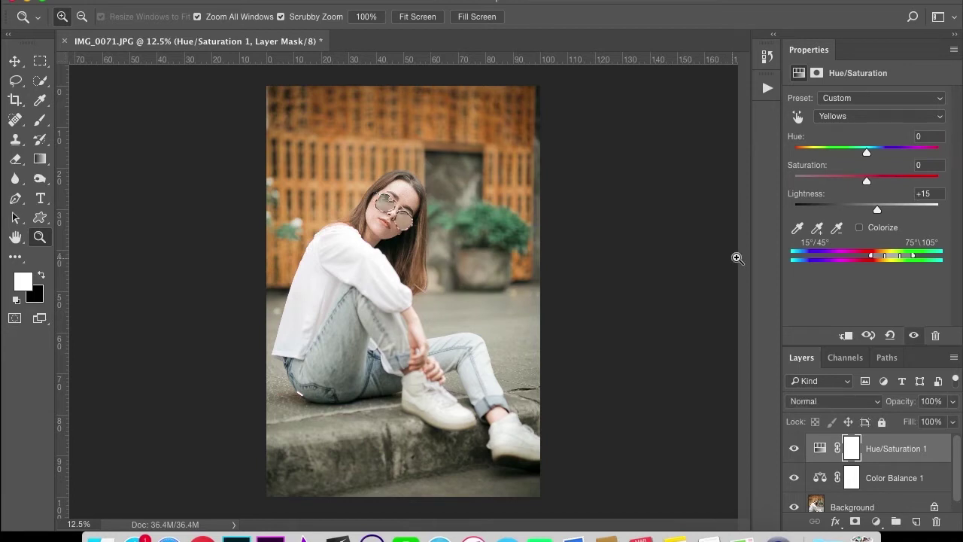
pyautogui.click(862, 118)
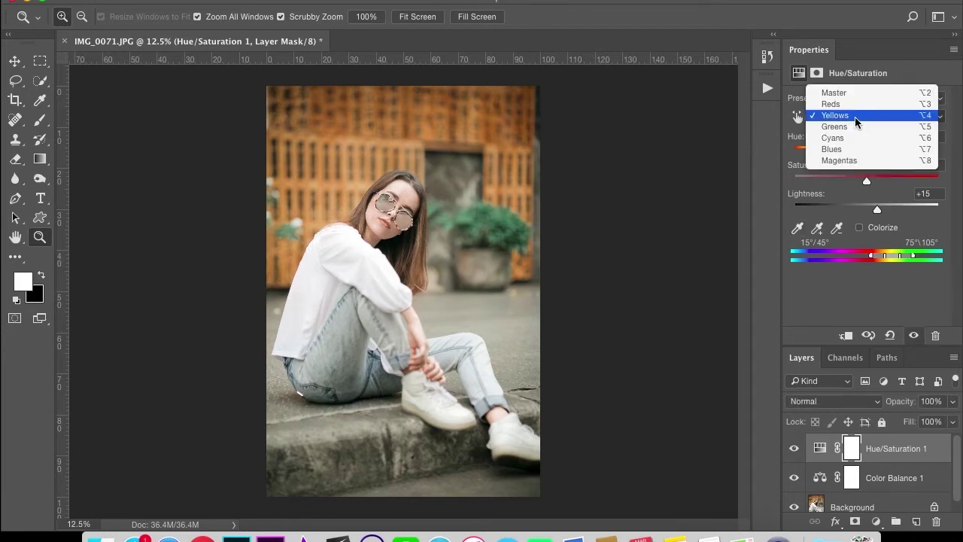
# Raise the Blues saturation to +11 in Hue/Saturation 1.
pyautogui.click(860, 140)
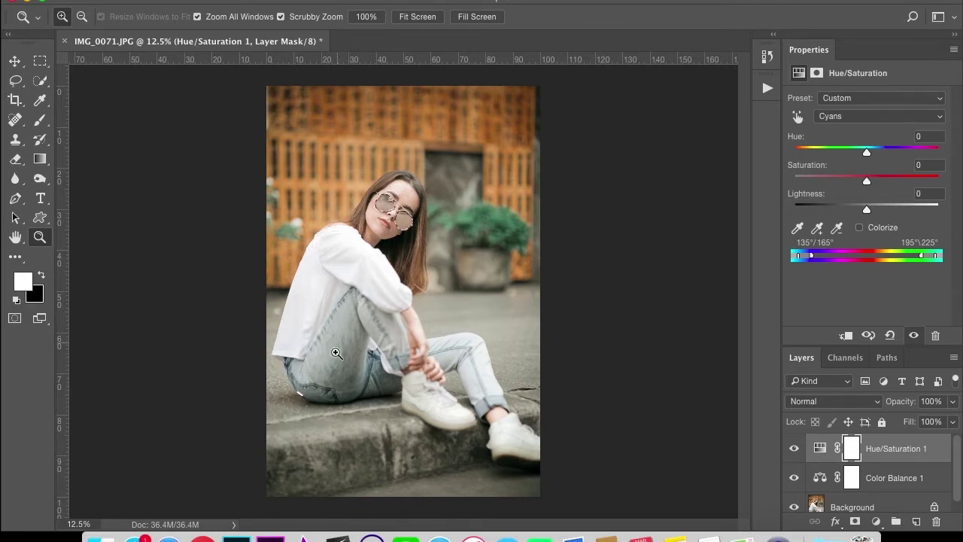
pyautogui.click(827, 117)
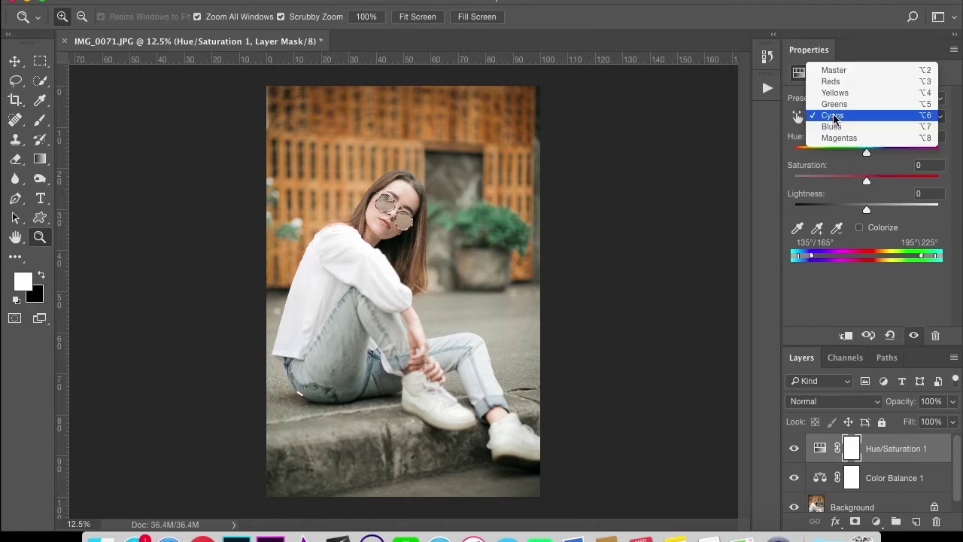
pyautogui.click(838, 129)
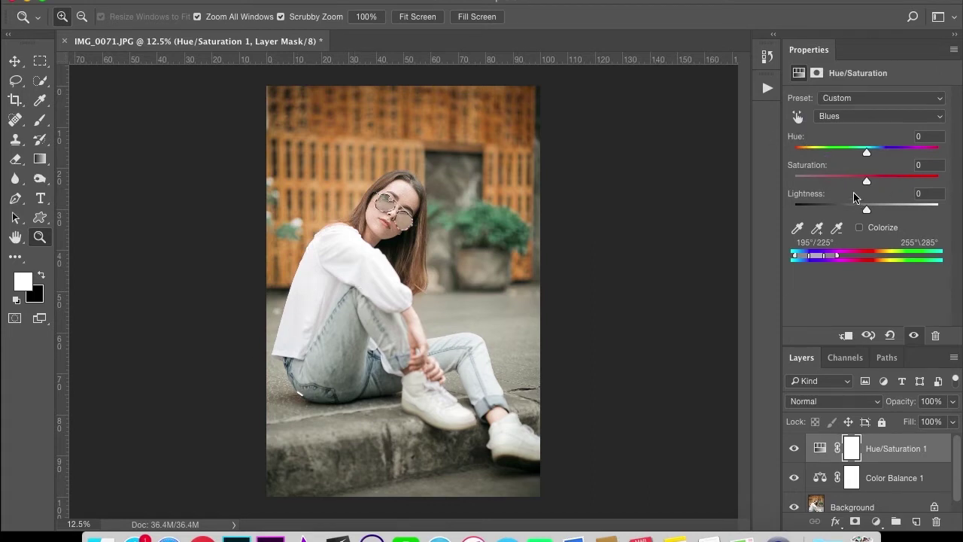
pyautogui.moveTo(868, 183); pyautogui.dragTo(875, 183)
# Raise the Cyans saturation to +11.
pyautogui.click(877, 117)
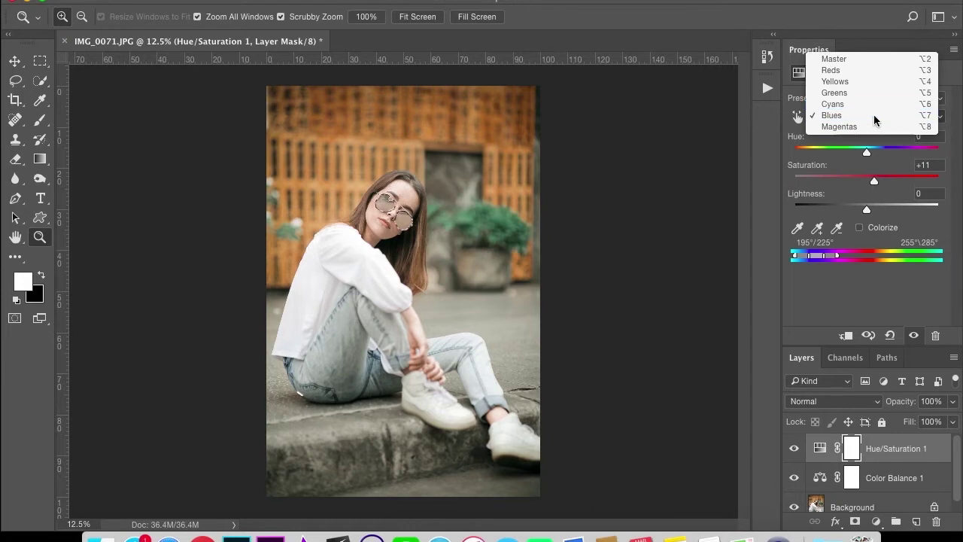
pyautogui.click(873, 105)
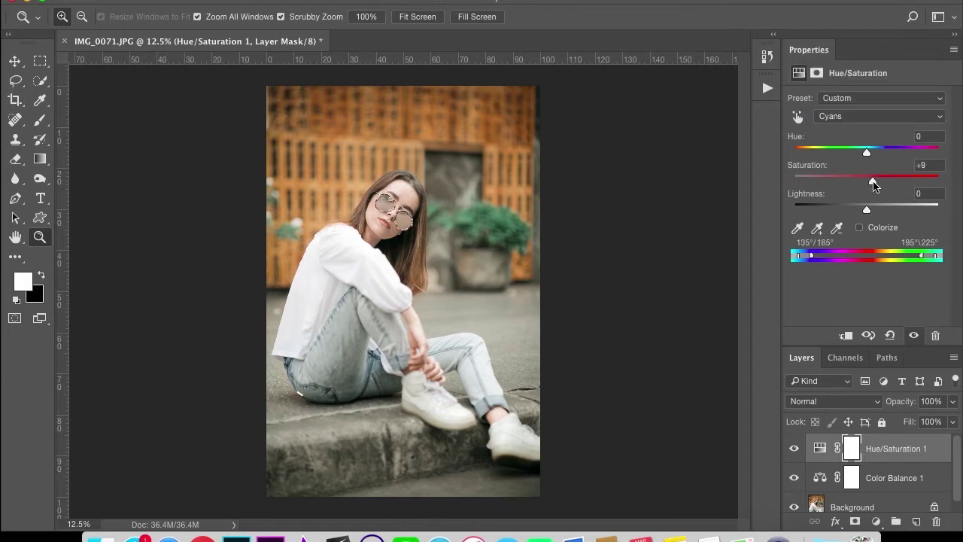
pyautogui.moveTo(873, 185); pyautogui.dragTo(876, 187)
pyautogui.moveTo(876, 187); pyautogui.dragTo(874, 187)
# Toggle Hue/Saturation 1 to compare before and after, leaving it visible.
pyautogui.click(793, 450)
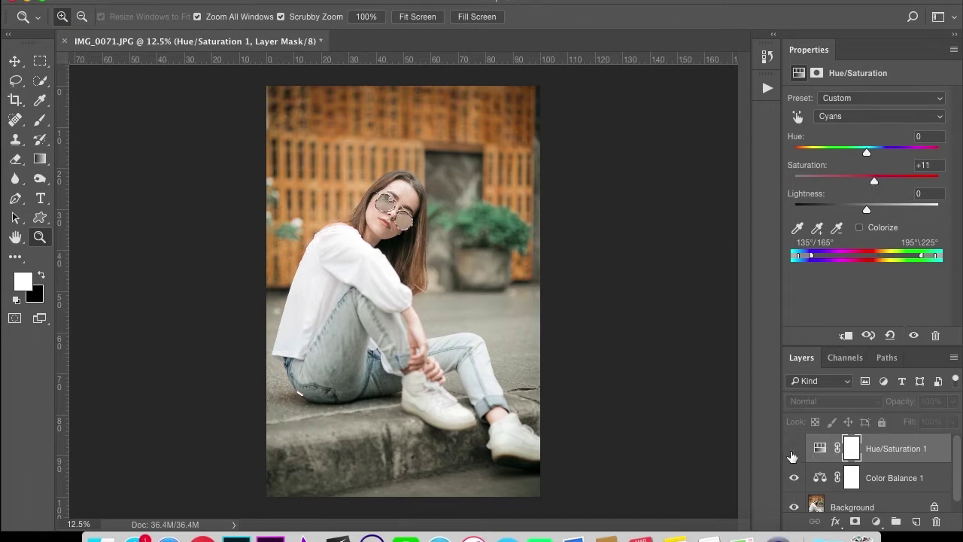
pyautogui.click(793, 450)
pyautogui.click(793, 450)
pyautogui.click(793, 450)
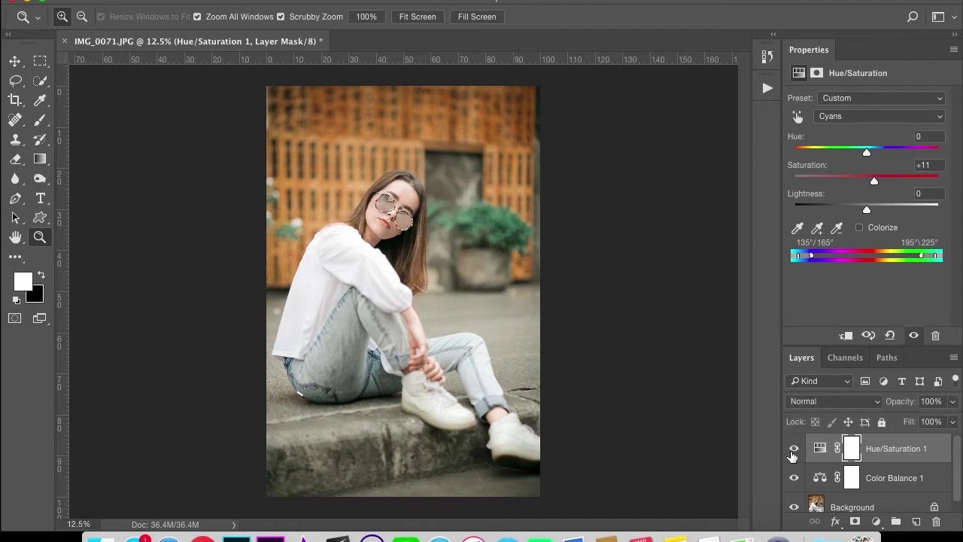
pyautogui.click(793, 450)
pyautogui.click(876, 521)
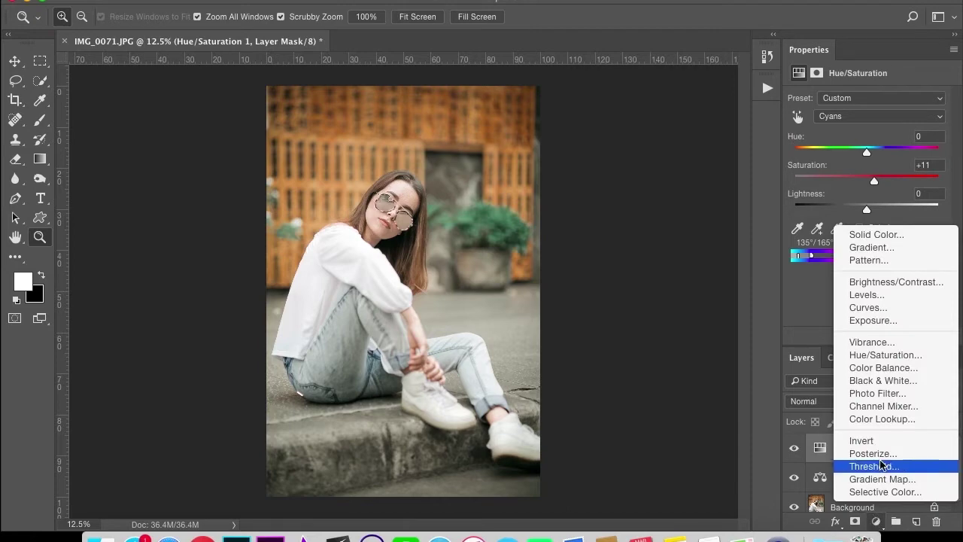
# Add a Photo Filter layer and try the Warming (LBA), Cooling (80) and Cooling (82) presets.
pyautogui.click(877, 392)
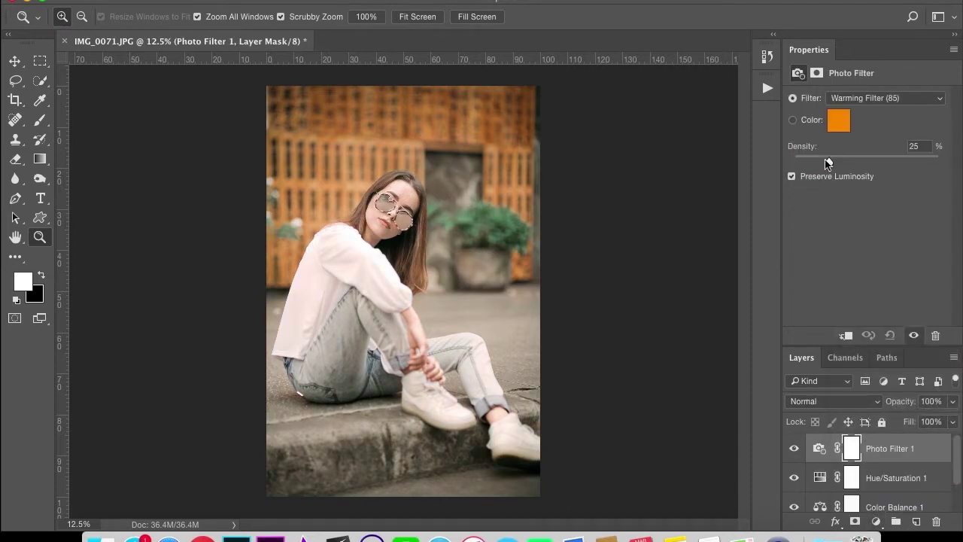
pyautogui.click(870, 101)
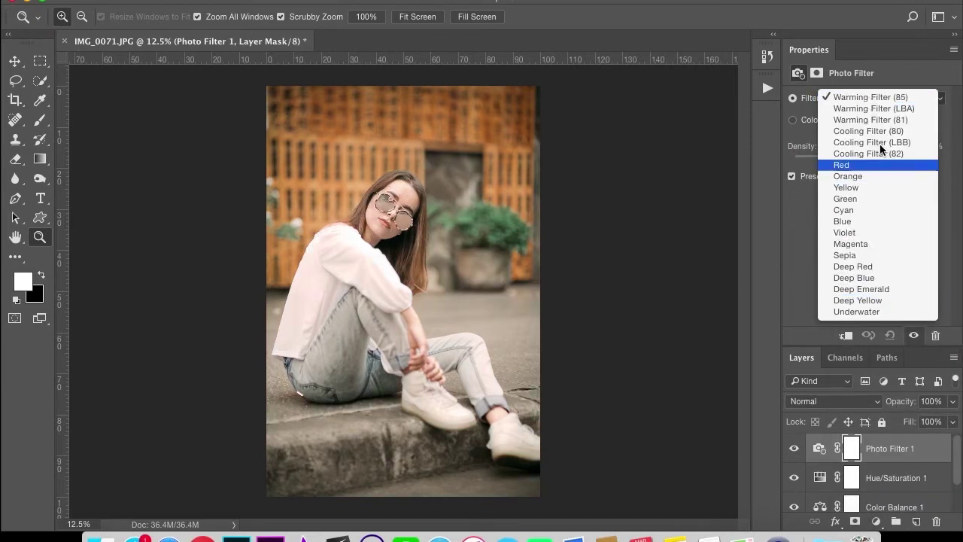
pyautogui.click(875, 109)
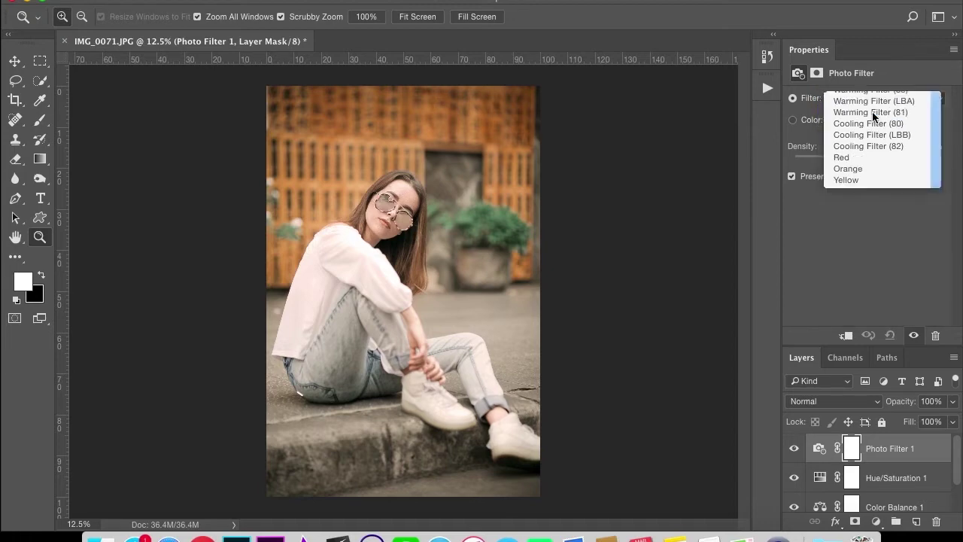
pyautogui.click(862, 102)
pyautogui.click(869, 120)
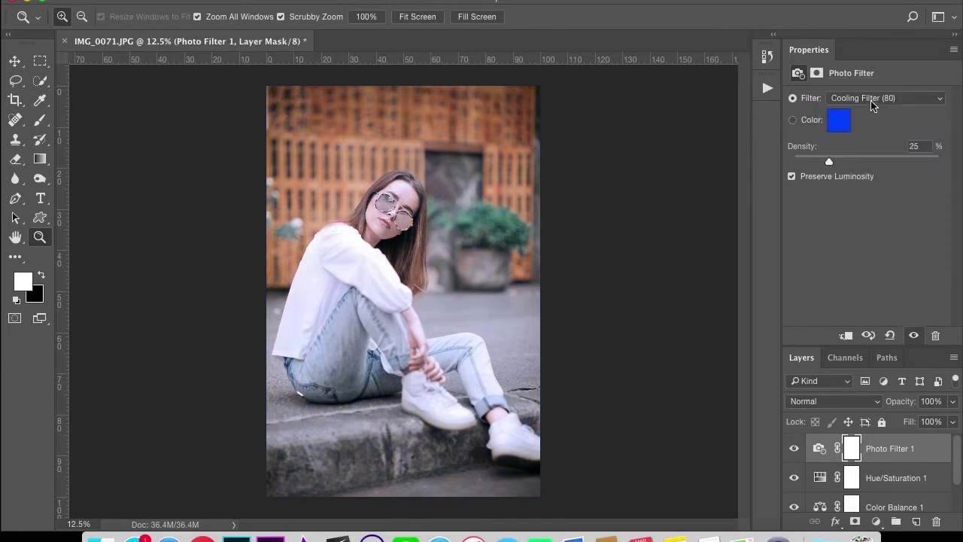
pyautogui.click(873, 100)
pyautogui.click(873, 119)
# Try Yellow and Cooling (LBB), then settle on Deep Emerald at 25% density.
pyautogui.click(860, 98)
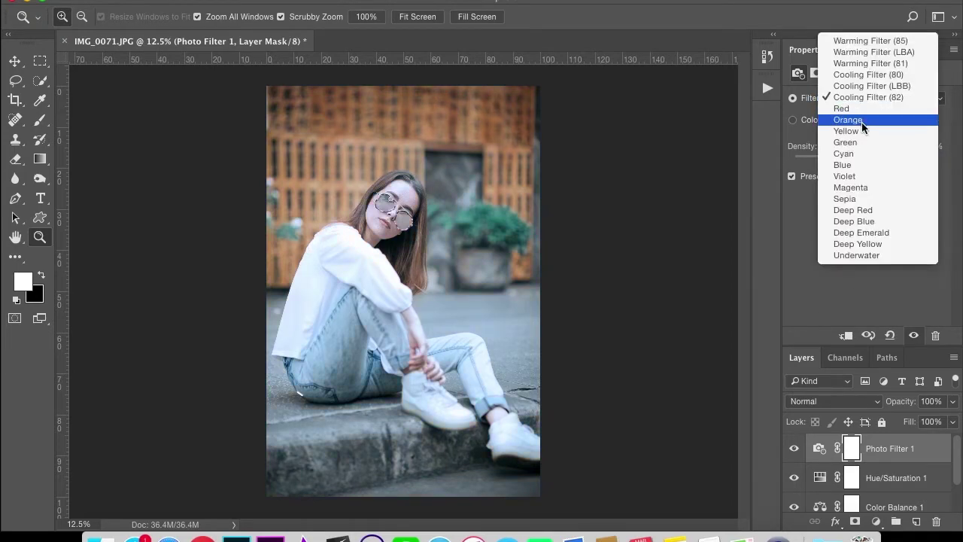
pyautogui.click(863, 128)
pyautogui.click(863, 98)
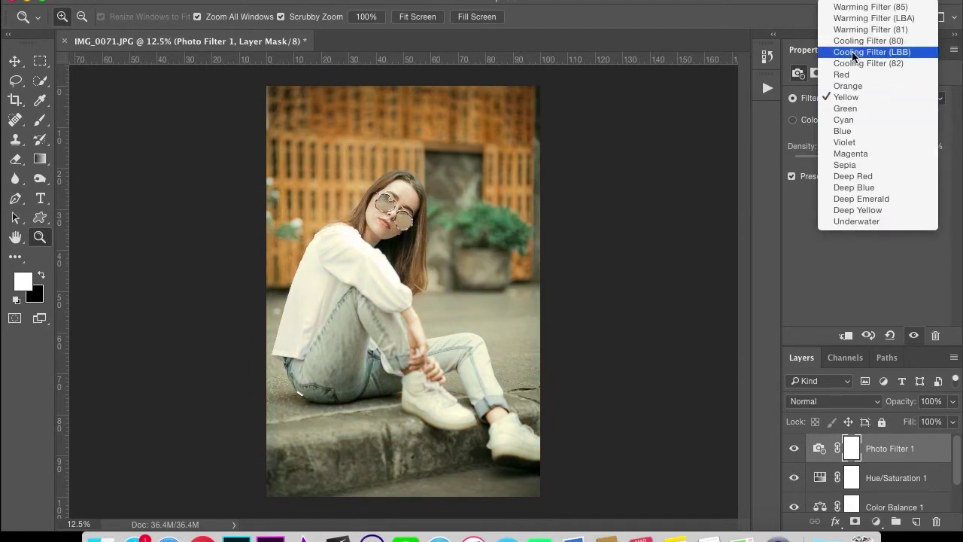
pyautogui.click(852, 51)
pyautogui.click(856, 91)
pyautogui.click(855, 100)
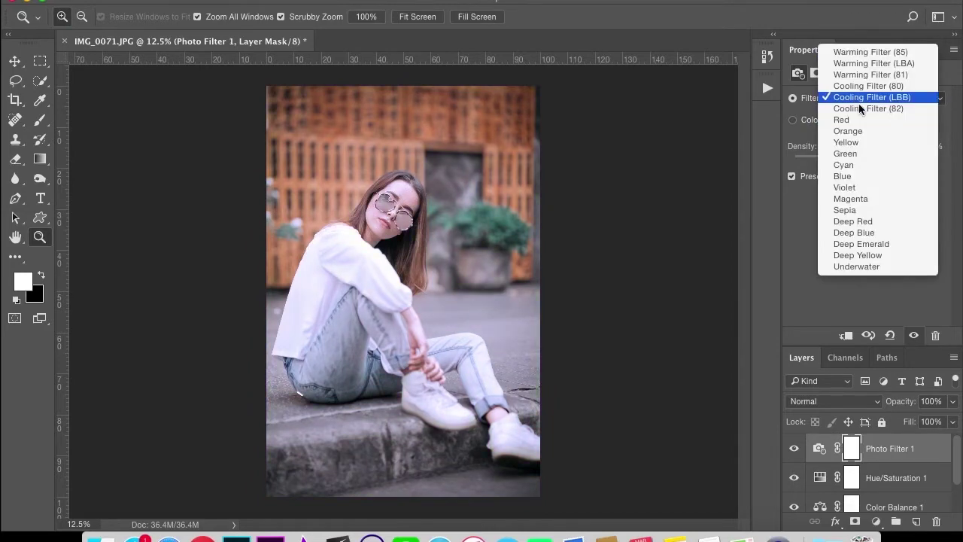
pyautogui.click(863, 243)
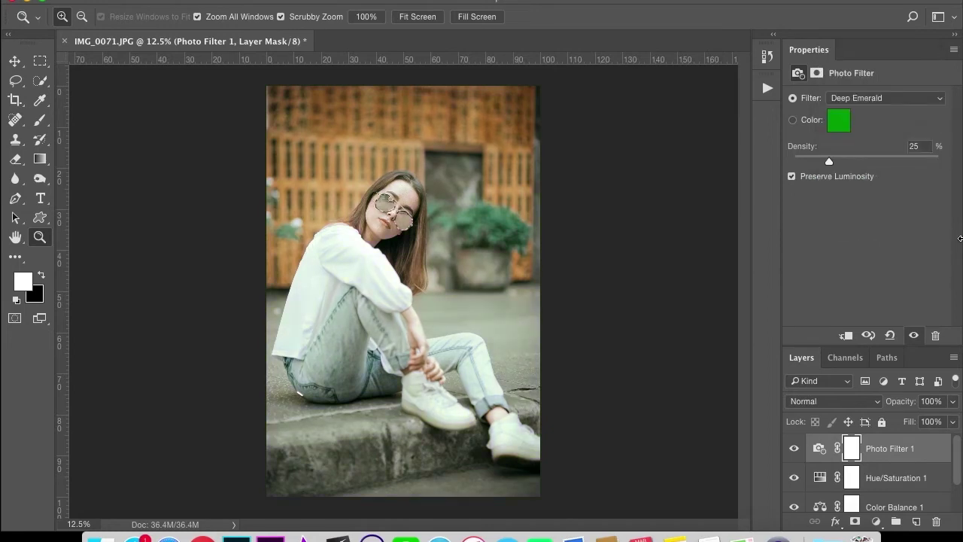
pyautogui.click(819, 402)
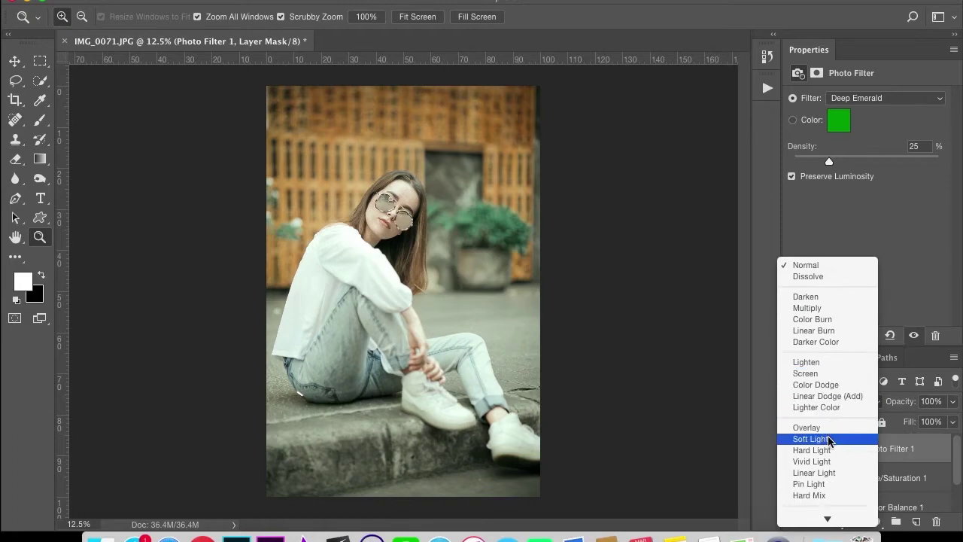
# Set Photo Filter 1 to Soft Light blend mode at 50% opacity.
pyautogui.click(828, 438)
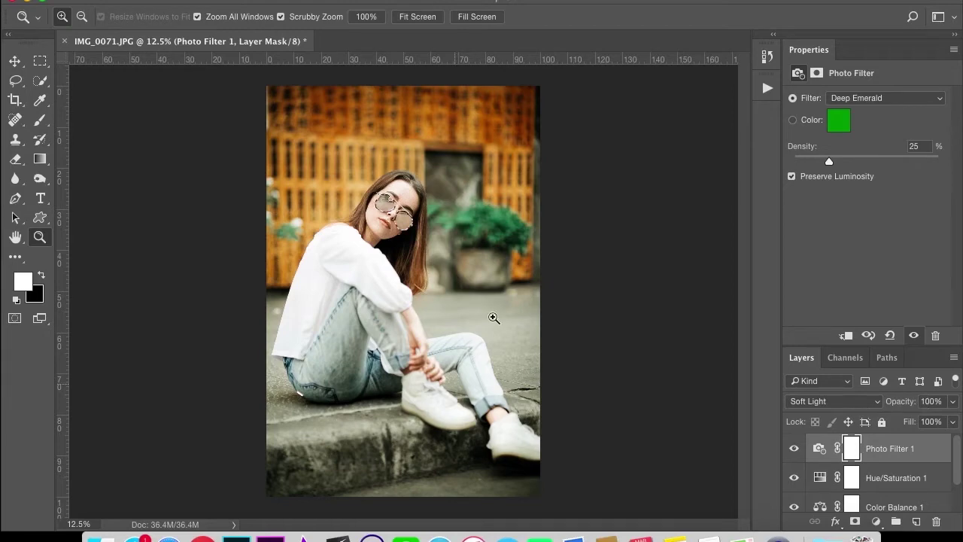
pyautogui.click(924, 400)
pyautogui.press('BackSpace')
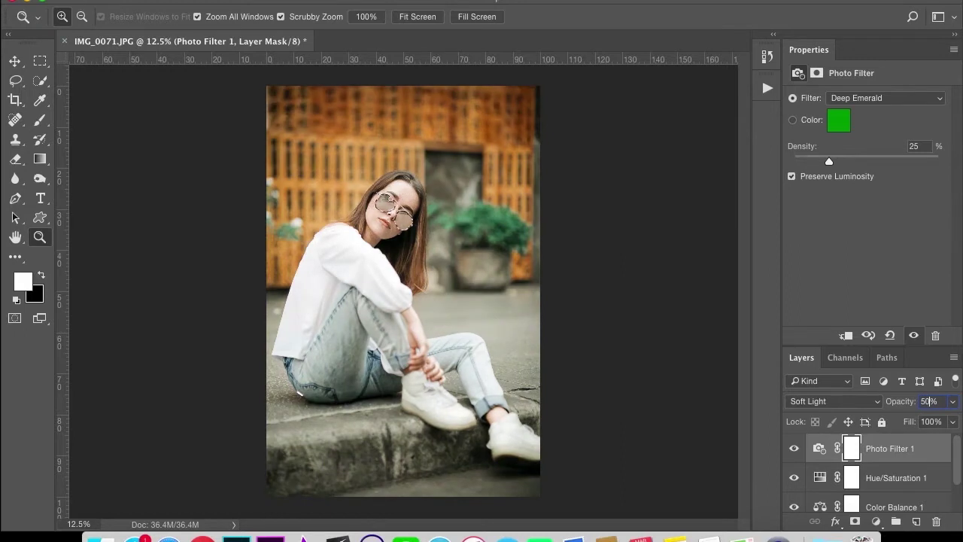
pyautogui.click(794, 450)
pyautogui.write('50')
pyautogui.click(795, 449)
# Compare the grade by toggling the filter and Hue/Saturation layers, then add a Curves layer.
pyautogui.click(795, 449)
pyautogui.click(795, 449)
pyautogui.click(795, 449)
pyautogui.click(795, 450)
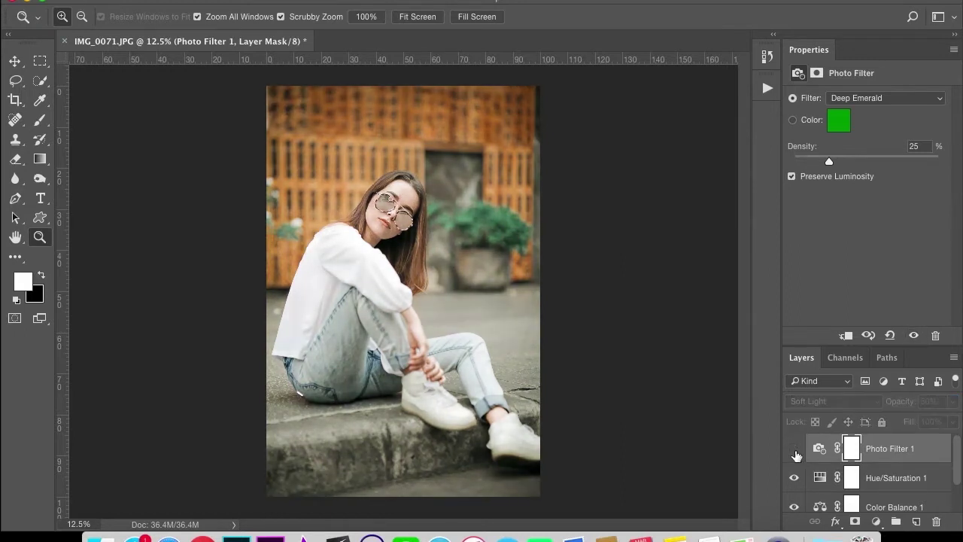
pyautogui.click(794, 449)
pyautogui.click(794, 449)
pyautogui.click(795, 449)
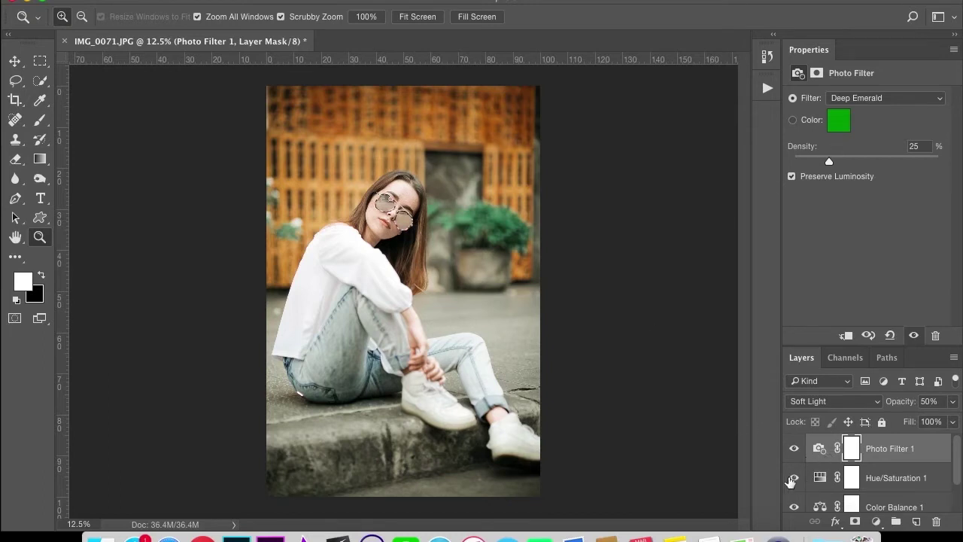
pyautogui.click(791, 480)
pyautogui.click(875, 521)
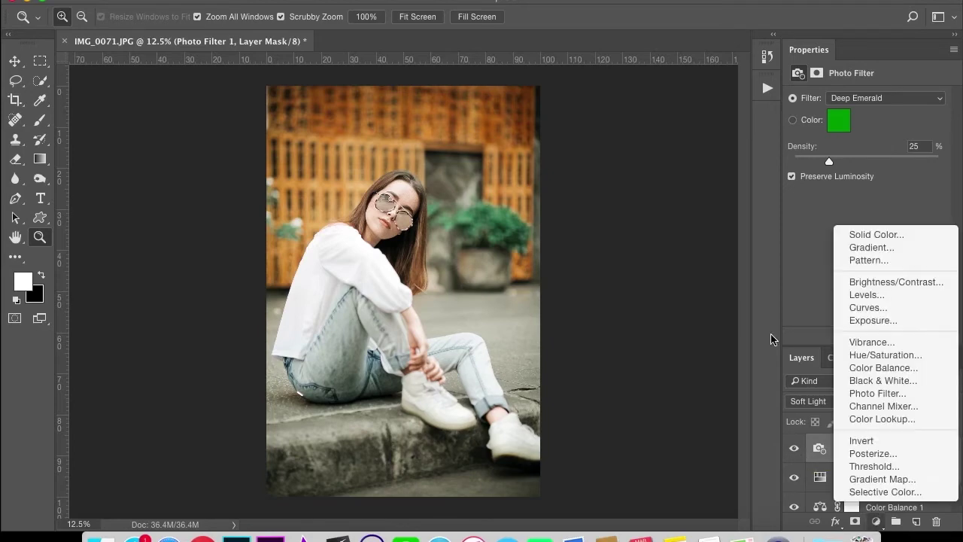
pyautogui.click(869, 308)
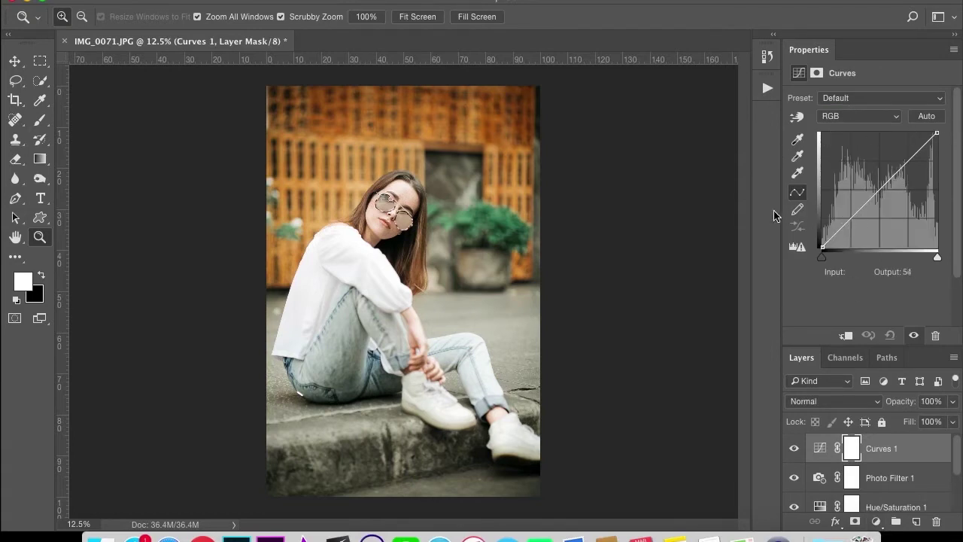
# Experiment with RGB curve points that brighten the midtones and highlights.
pyautogui.click(850, 218)
pyautogui.moveTo(875, 194); pyautogui.dragTo(876, 188)
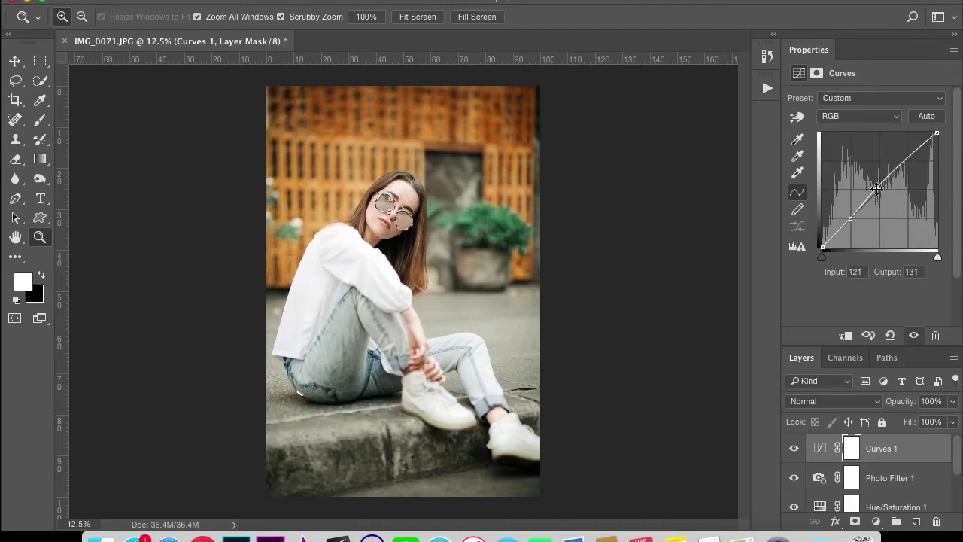
pyautogui.click(907, 161)
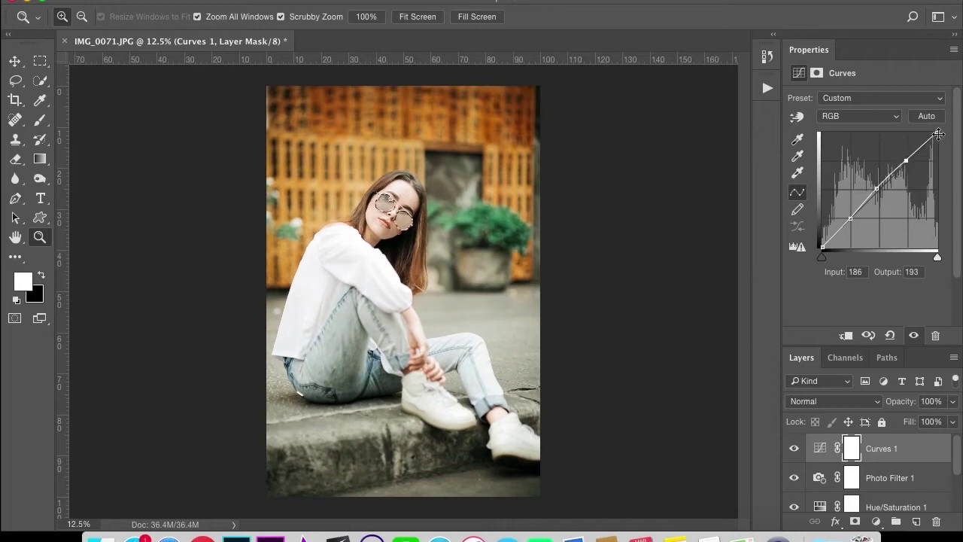
pyautogui.moveTo(939, 133); pyautogui.dragTo(921, 135)
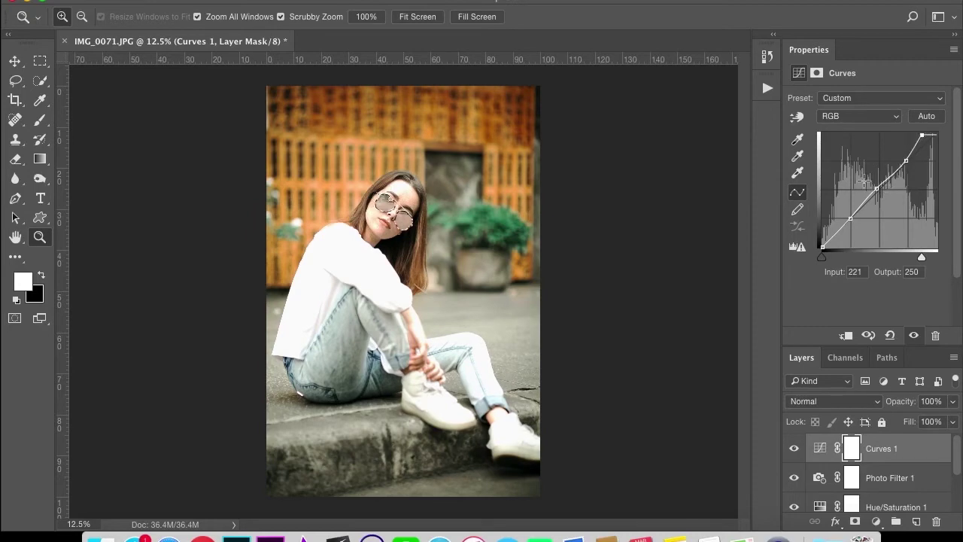
pyautogui.moveTo(879, 188); pyautogui.dragTo(868, 181)
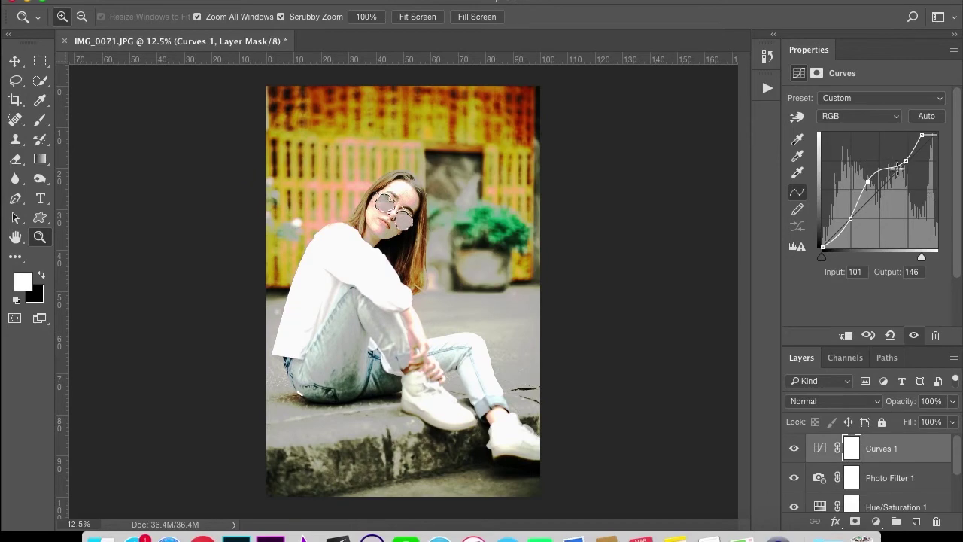
# Reset Curves 1 to its Default straight line and select the Red channel.
pyautogui.click(889, 335)
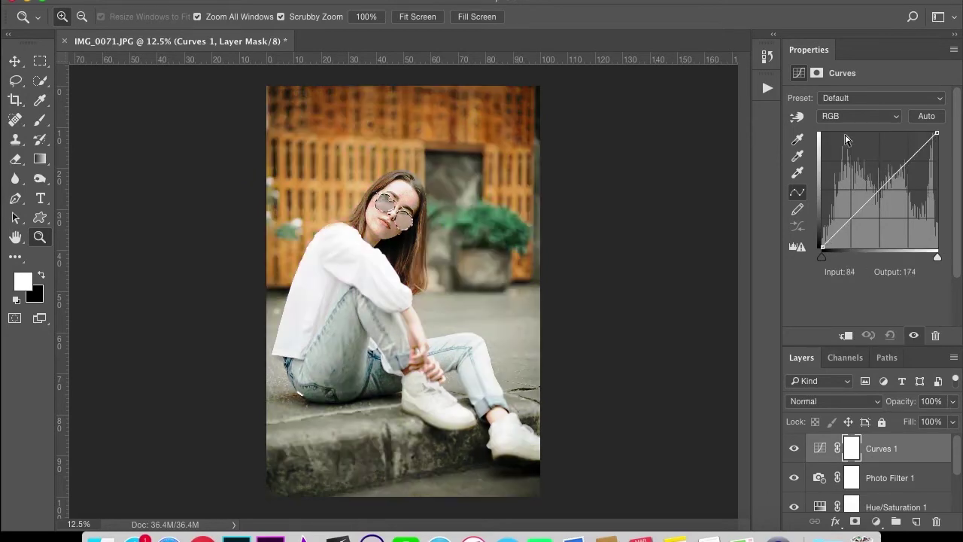
pyautogui.click(842, 116)
pyautogui.click(833, 127)
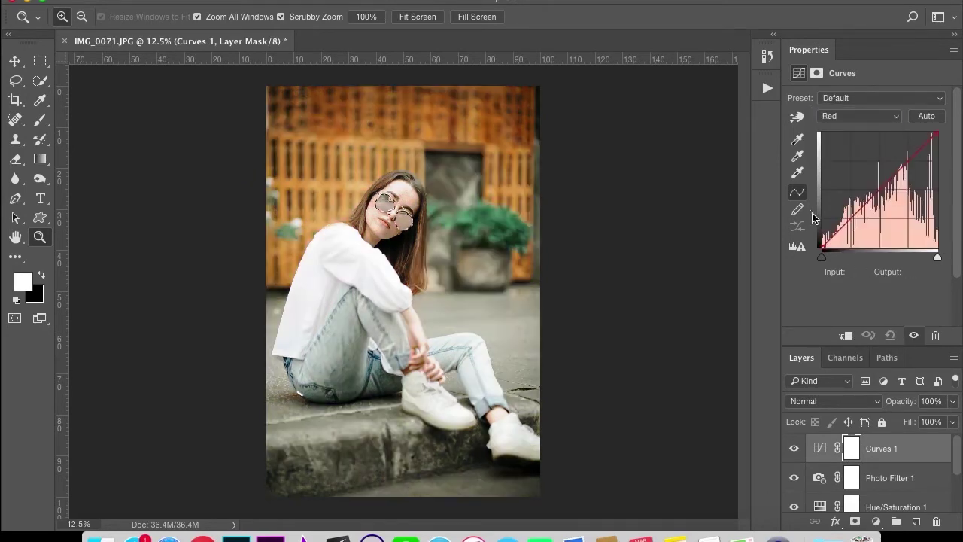
# Add shadow, midtone and highlight points on the Red curve and compare.
pyautogui.click(848, 220)
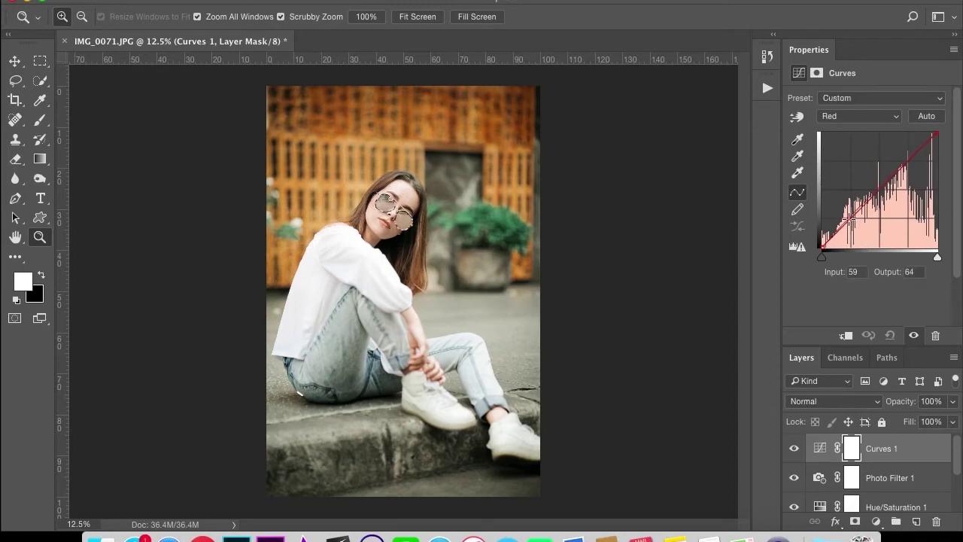
pyautogui.click(882, 192)
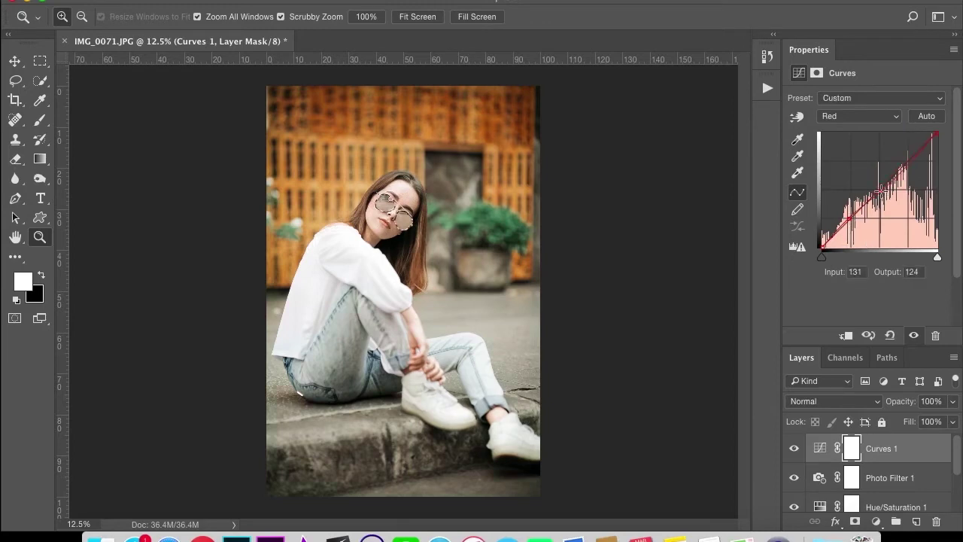
pyautogui.click(909, 159)
pyautogui.click(794, 448)
pyautogui.click(796, 450)
# Pull the Red shadow point down (64→51) to cool the darker tones and compare.
pyautogui.moveTo(850, 218); pyautogui.dragTo(850, 222)
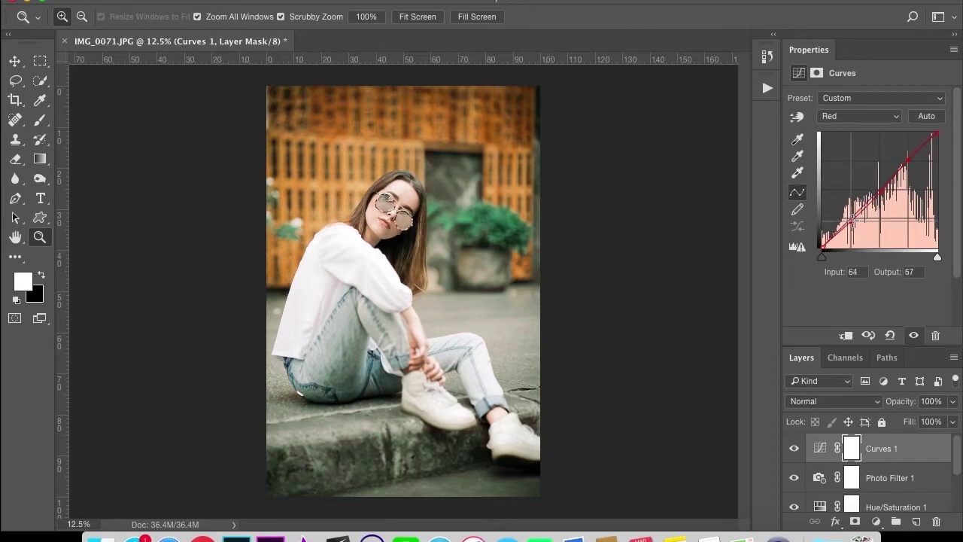
pyautogui.moveTo(850, 222); pyautogui.dragTo(851, 218)
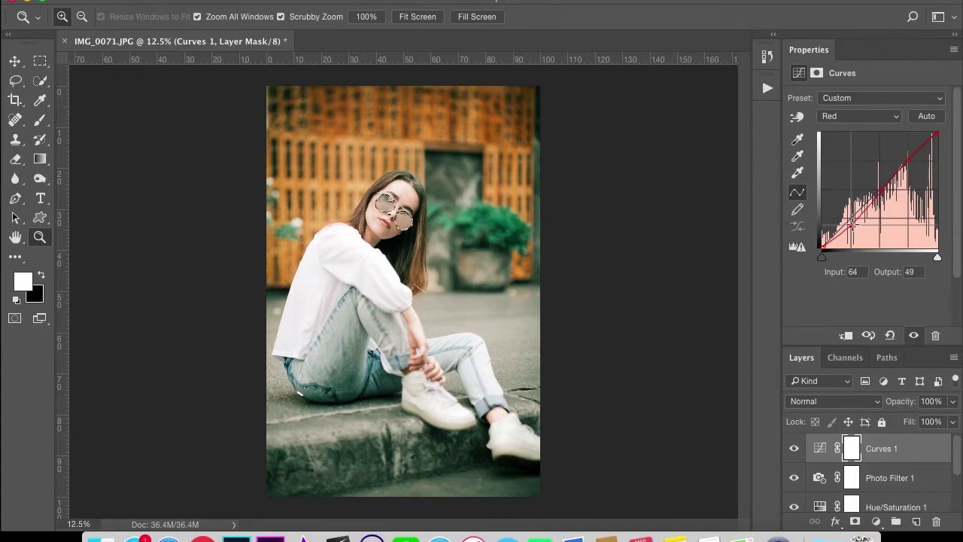
pyautogui.click(793, 449)
pyautogui.click(794, 449)
pyautogui.click(855, 117)
pyautogui.click(850, 138)
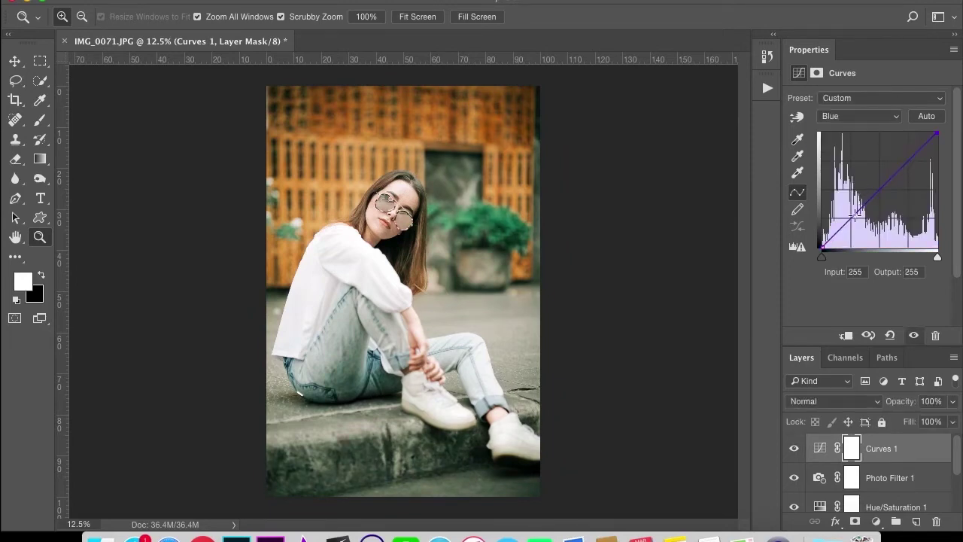
# Add shadow and highlight points on the Blue curve, nudging the highlight to 190→192.
pyautogui.click(850, 217)
pyautogui.click(910, 159)
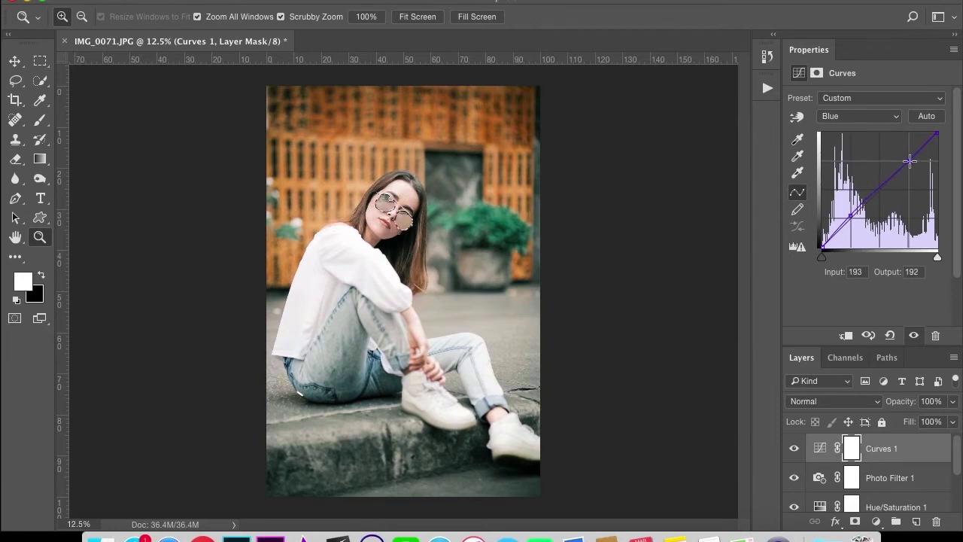
pyautogui.moveTo(909, 160); pyautogui.dragTo(909, 161)
# Toggle Curves 1 repeatedly to compare before and after, leaving it visible.
pyautogui.click(794, 449)
pyautogui.click(795, 449)
pyautogui.click(794, 450)
pyautogui.click(794, 449)
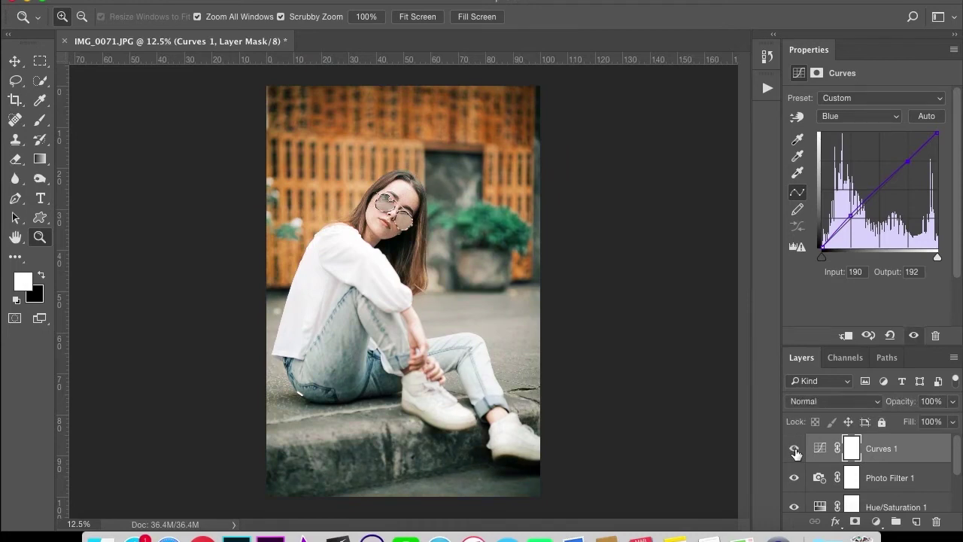
pyautogui.click(794, 451)
pyautogui.click(795, 452)
pyautogui.click(795, 450)
pyautogui.click(795, 450)
pyautogui.click(794, 449)
pyautogui.click(795, 450)
pyautogui.click(795, 450)
pyautogui.click(794, 450)
pyautogui.click(795, 450)
pyautogui.click(795, 450)
# Add a Solid Color fill layer in mid-grey 777777 over the whole photo.
pyautogui.click(876, 521)
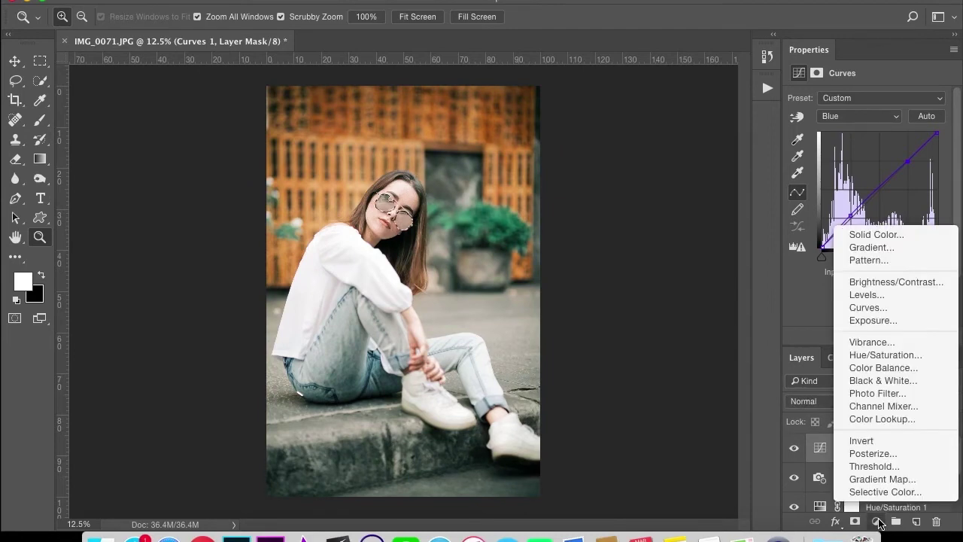
pyautogui.click(651, 198)
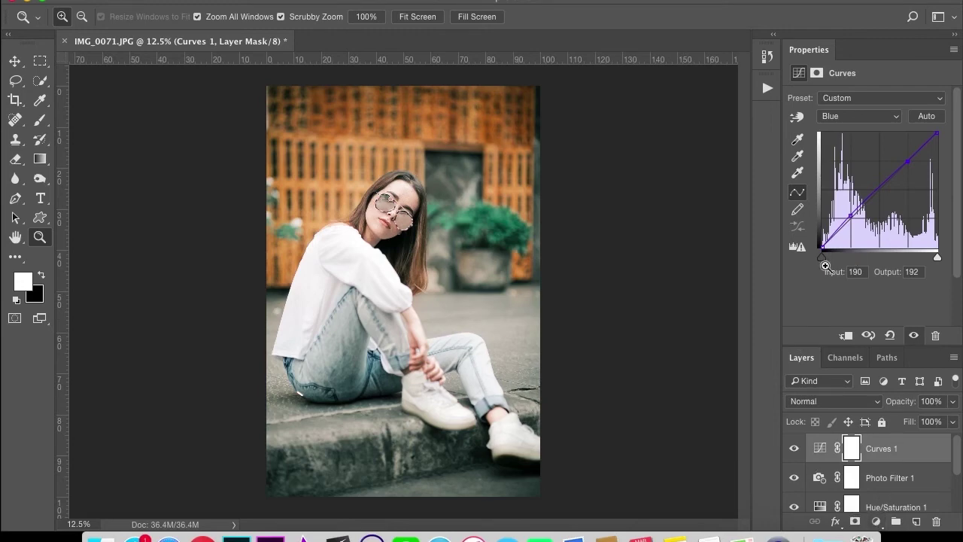
pyautogui.click(875, 520)
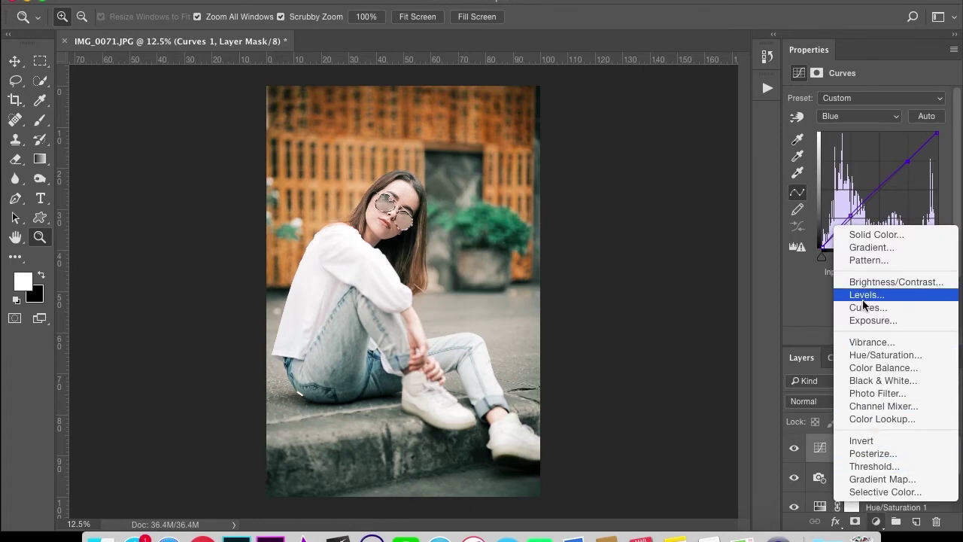
pyautogui.click(869, 235)
pyautogui.moveTo(517, 317); pyautogui.dragTo(507, 262)
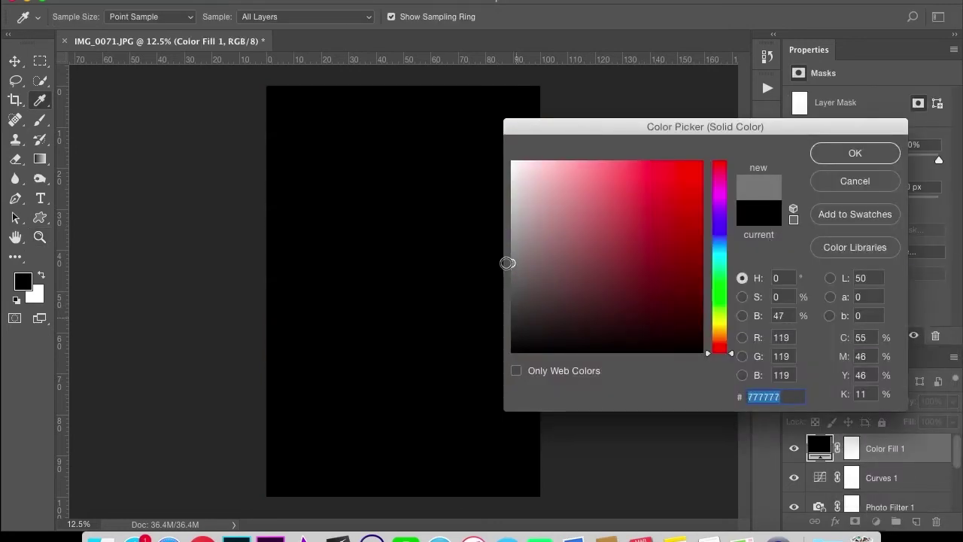
# Confirm the grey fill, set it to Luminosity blending and opacity around 18%.
pyautogui.click(828, 157)
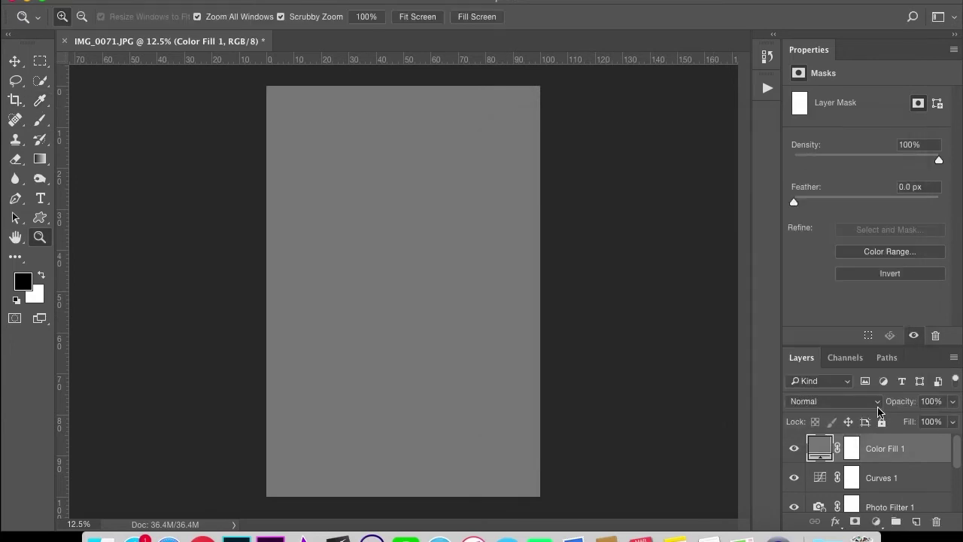
pyautogui.click(858, 408)
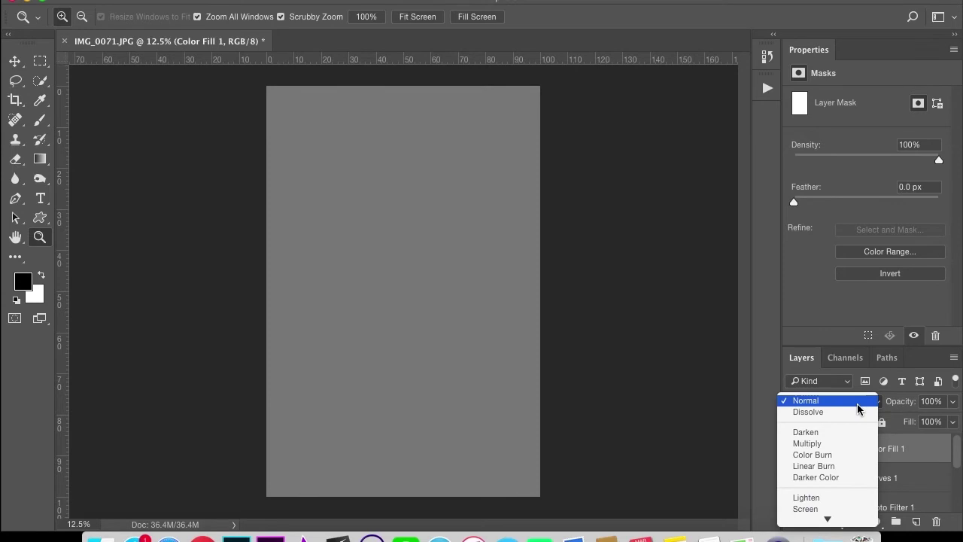
pyautogui.click(857, 408)
pyautogui.click(856, 404)
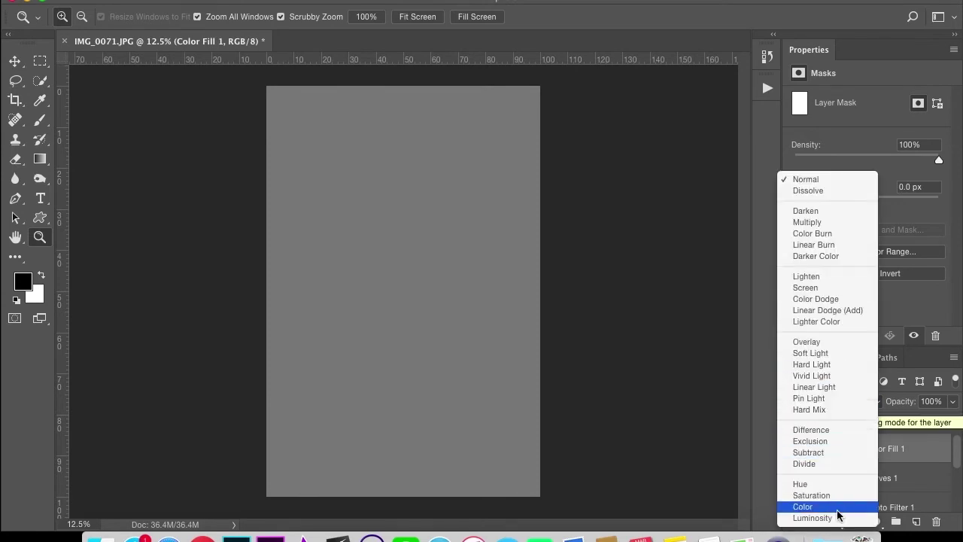
pyautogui.click(839, 518)
pyautogui.moveTo(951, 422); pyautogui.dragTo(888, 428)
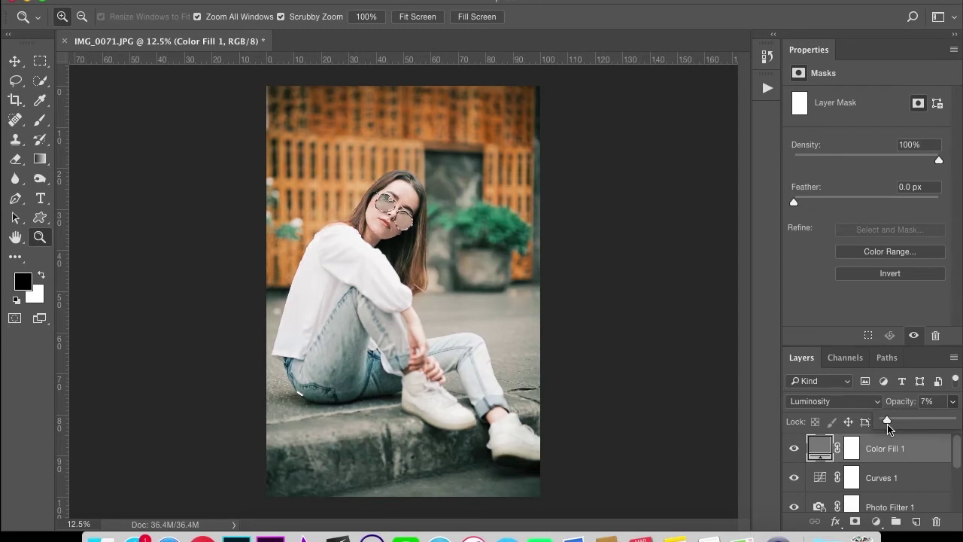
pyautogui.moveTo(888, 428); pyautogui.dragTo(897, 426)
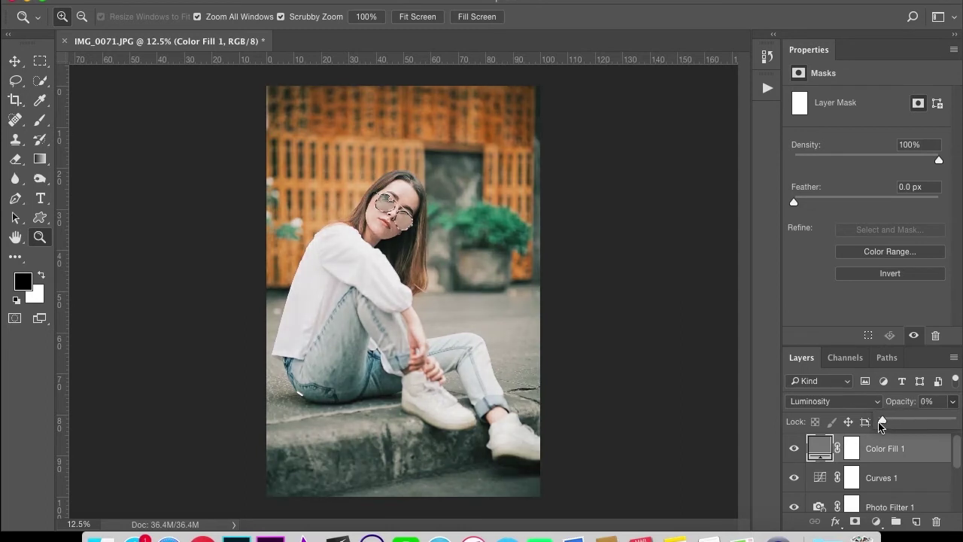
pyautogui.moveTo(898, 426)
pyautogui.mouseDown()
pyautogui.moveTo(882, 425)
pyautogui.moveTo(895, 424)
pyautogui.mouseUp()
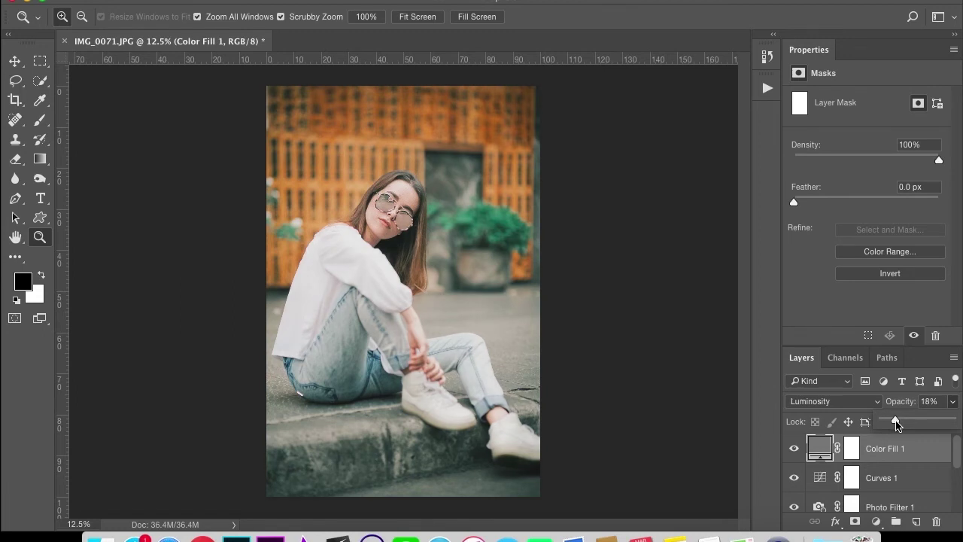
# Compare the photo with and without the fill, then delete Color Fill 1.
pyautogui.click(795, 448)
pyautogui.click(794, 449)
pyautogui.click(794, 448)
pyautogui.click(795, 448)
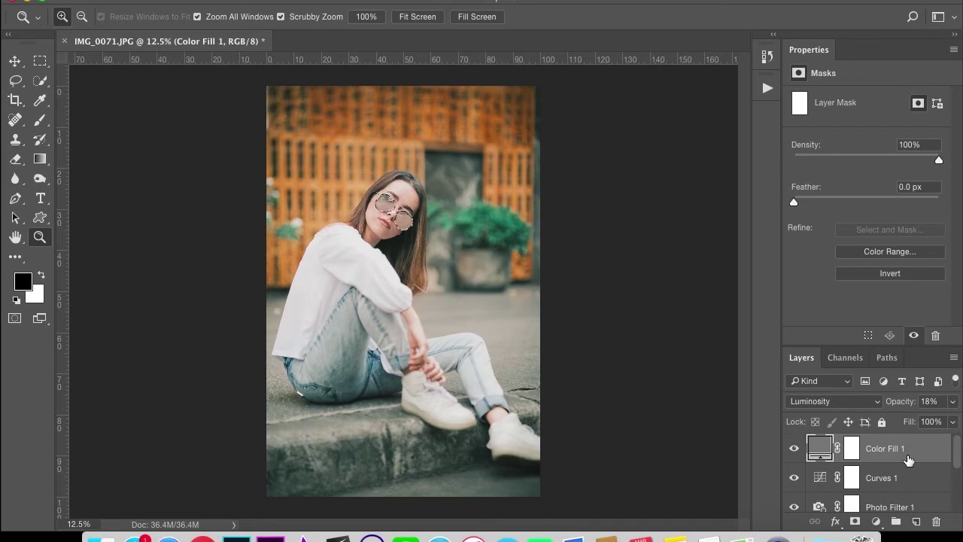
pyautogui.press('Delete')
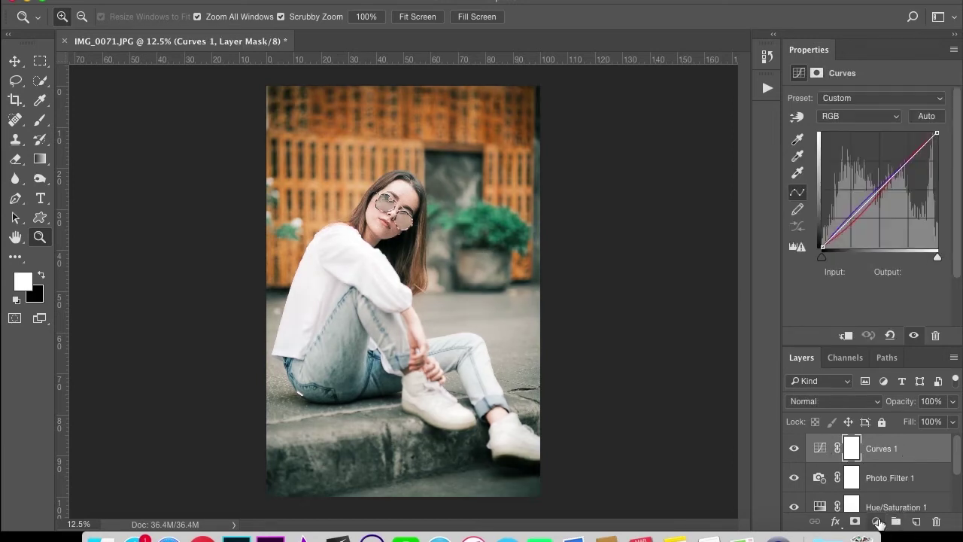
# Add an Exposure adjustment layer with Offset +0.0337, Exposure 0.00 and Gamma 1.00.
pyautogui.click(876, 521)
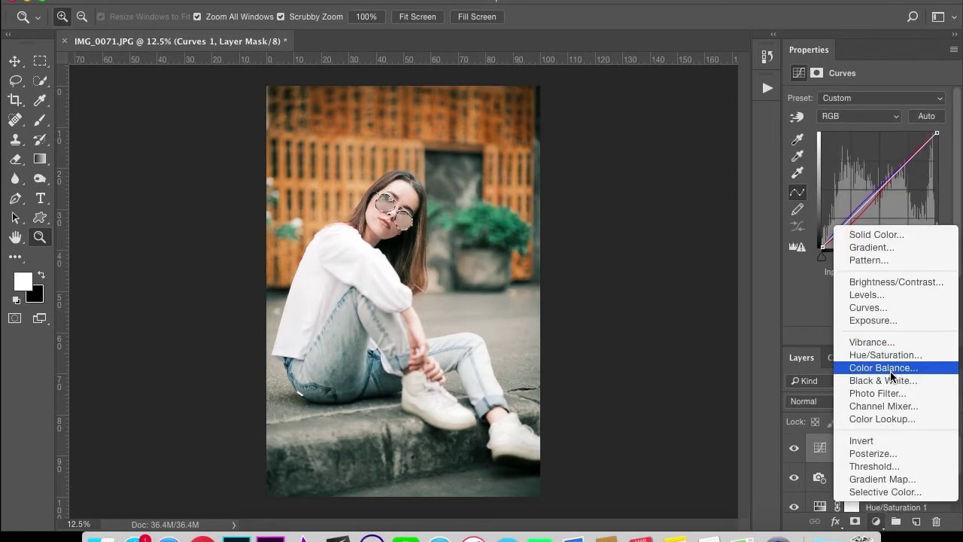
pyautogui.click(887, 321)
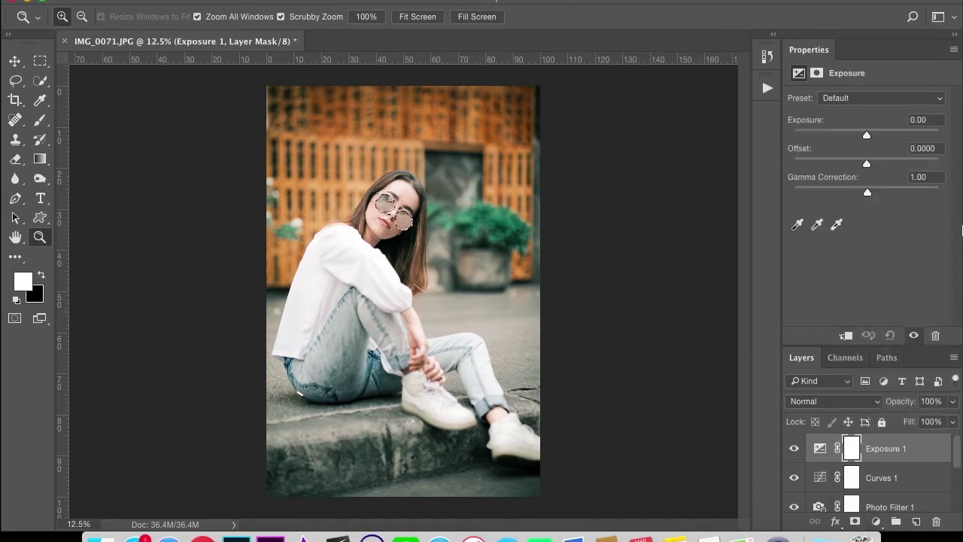
pyautogui.moveTo(867, 165); pyautogui.dragTo(871, 170)
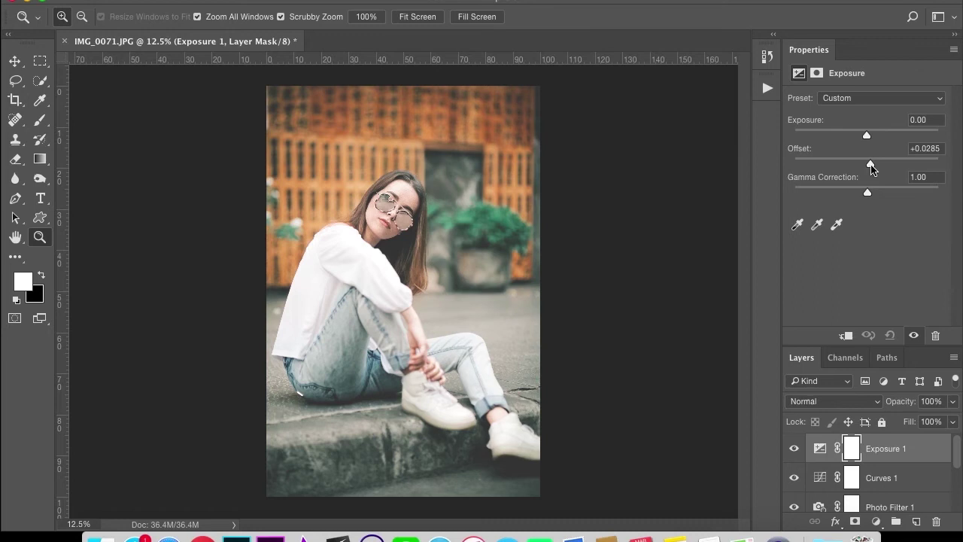
pyautogui.moveTo(871, 169); pyautogui.dragTo(872, 170)
pyautogui.moveTo(868, 193); pyautogui.dragTo(868, 198)
# Group all adjustment layers above Background into Group 1 and hide it to show the original.
pyautogui.scroll(-3, 910, 472)
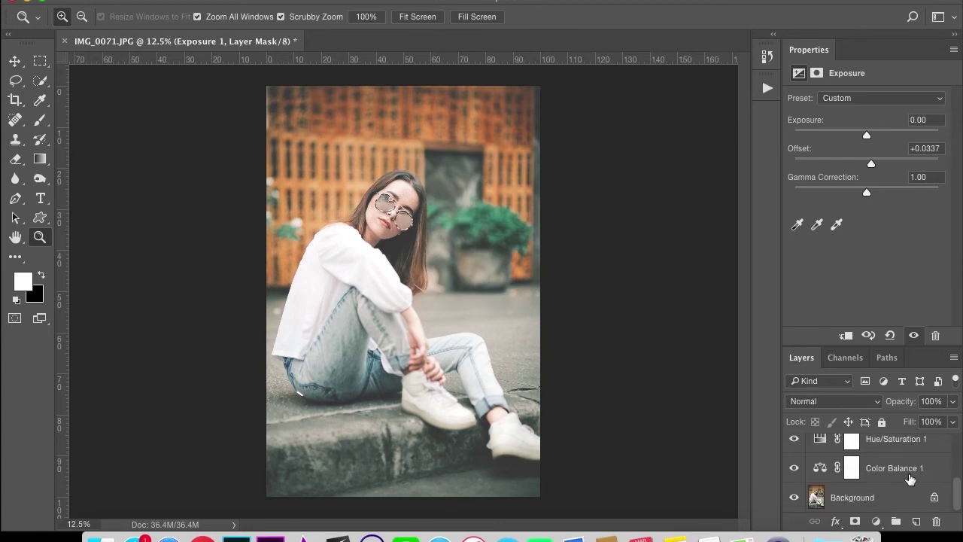
pyautogui.scroll(3, 910, 474)
pyautogui.scroll(-2, 896, 463)
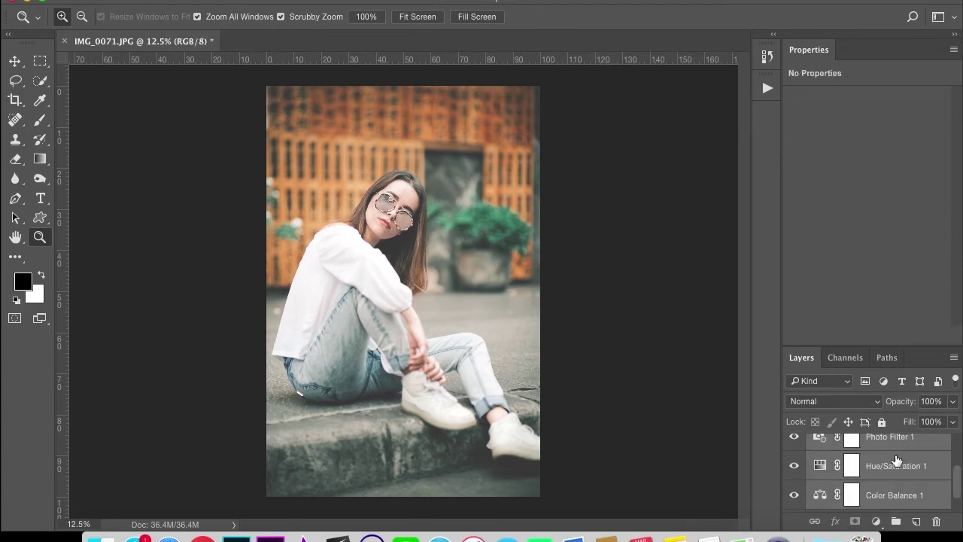
pyautogui.scroll(-2, 895, 465)
pyautogui.moveTo(894, 468); pyautogui.dragTo(896, 522)
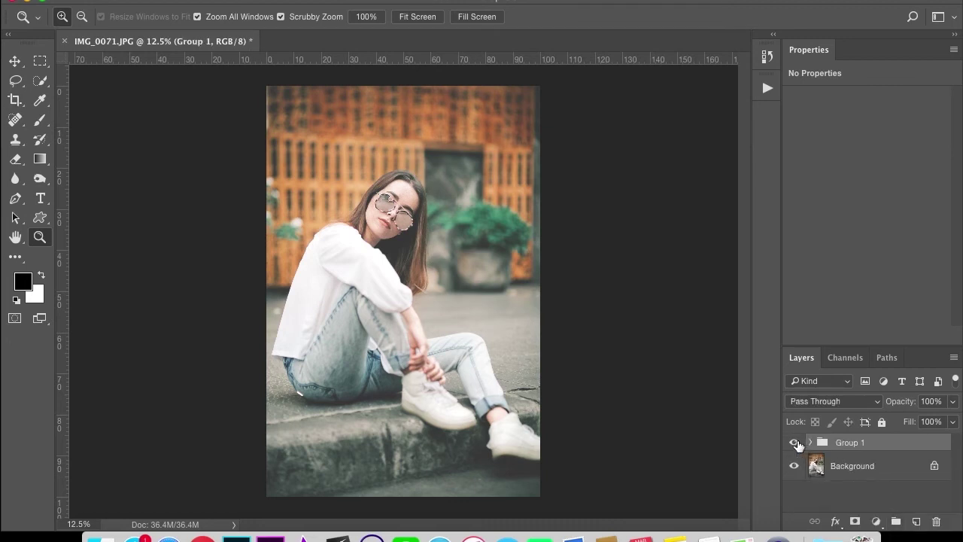
pyautogui.click(796, 444)
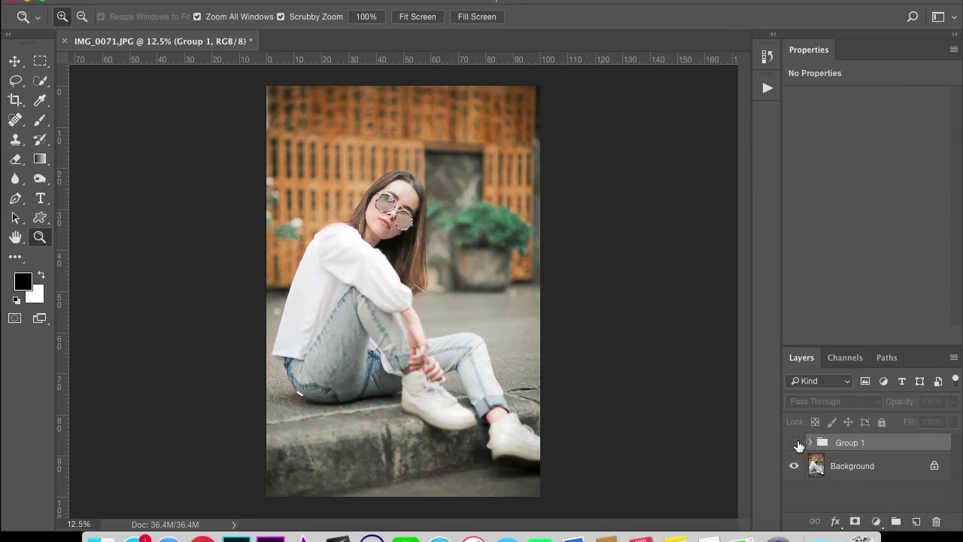
# Toggle Group 1's visibility to compare before and after, ending with the grade visible.
pyautogui.click(796, 444)
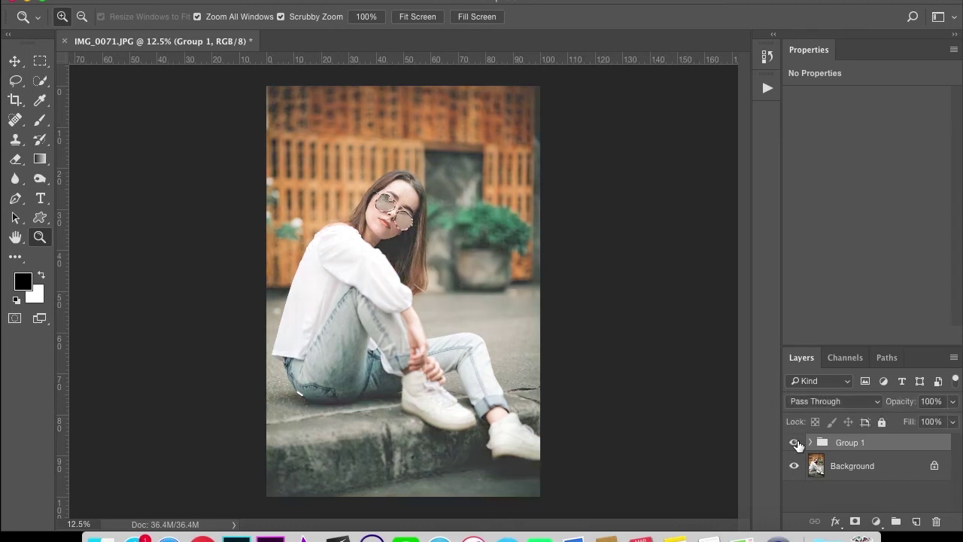
pyautogui.click(796, 444)
pyautogui.click(796, 444)
pyautogui.click(796, 444)
pyautogui.click(796, 444)
pyautogui.click(796, 444)
pyautogui.click(796, 444)
pyautogui.click(796, 445)
pyautogui.click(796, 444)
pyautogui.click(796, 444)
pyautogui.click(796, 444)
pyautogui.click(796, 444)
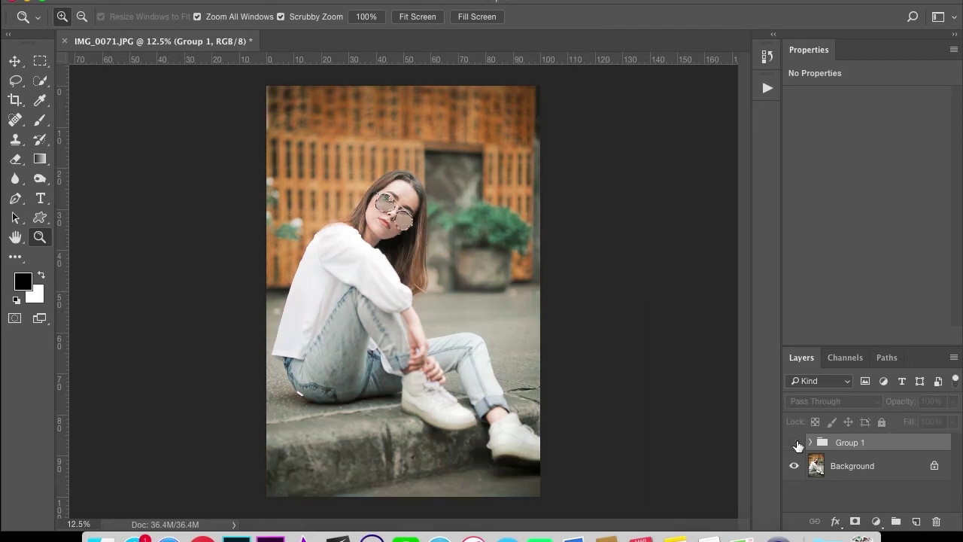
pyautogui.click(796, 444)
pyautogui.click(797, 444)
pyautogui.click(796, 444)
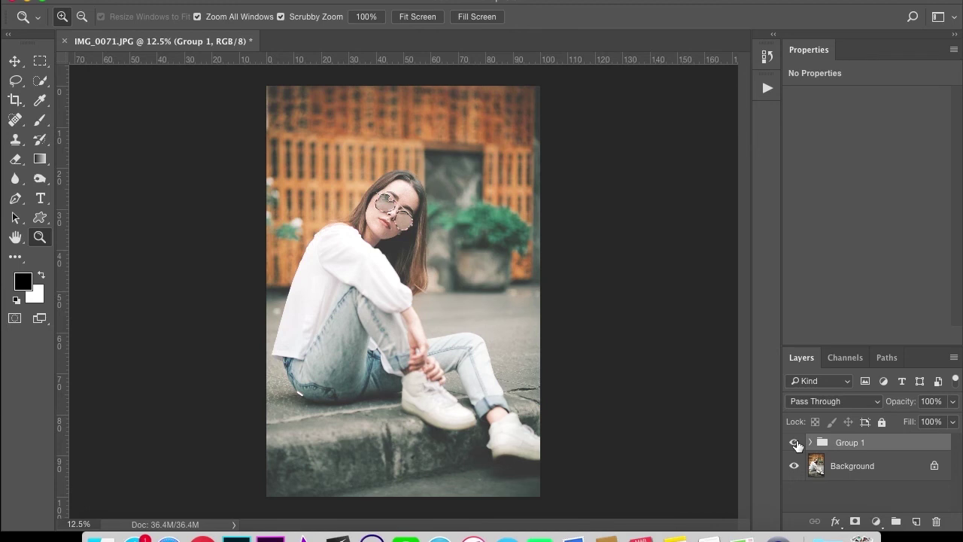
pyautogui.click(796, 444)
pyautogui.click(796, 444)
pyautogui.click(796, 444)
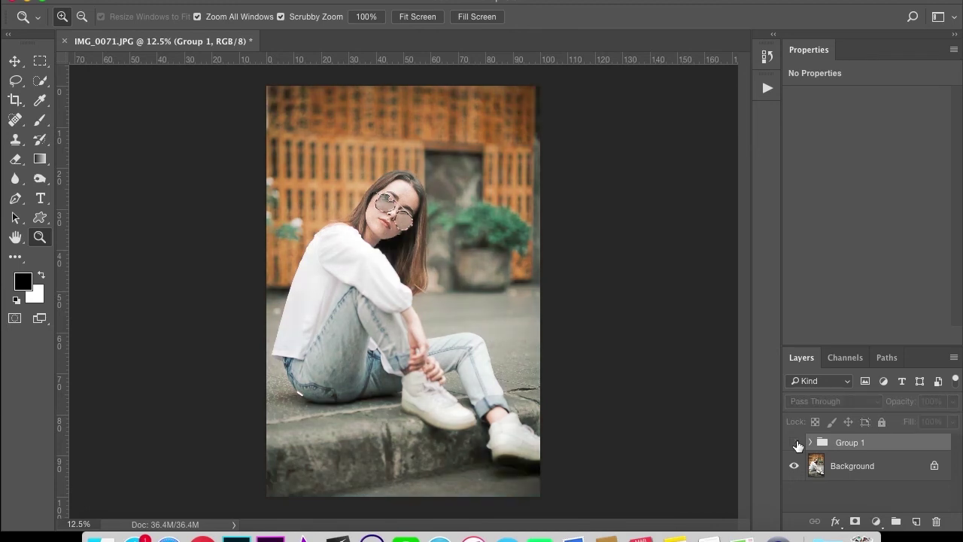
pyautogui.click(796, 444)
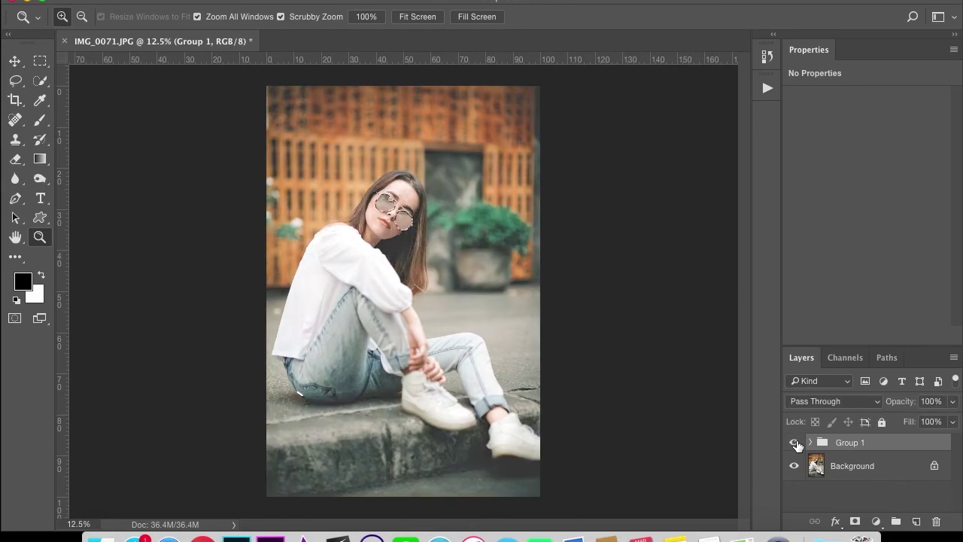